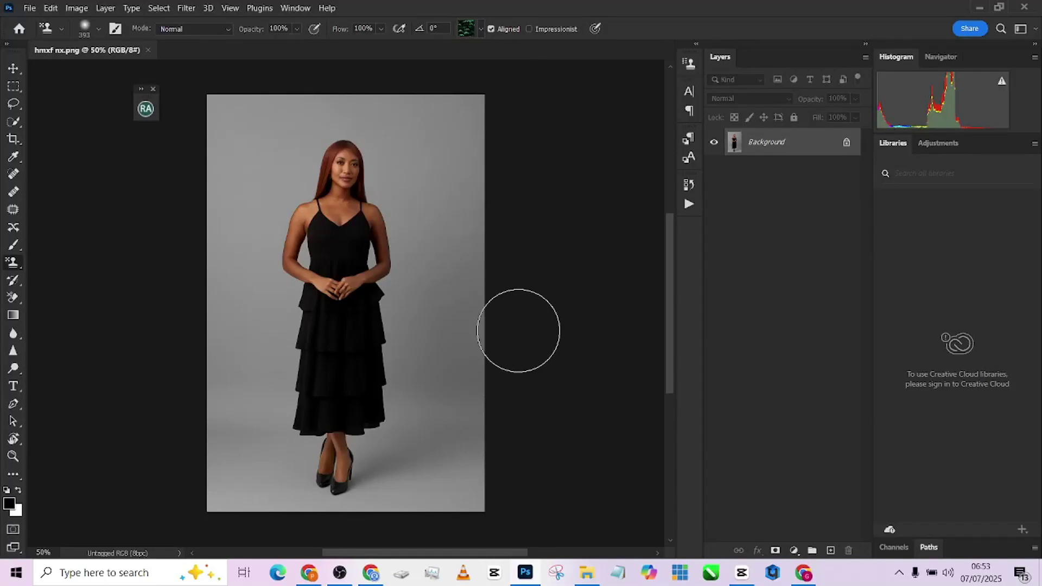
# Step: Close the floating RA panel that covers the portrait
pyautogui.click(153, 89)
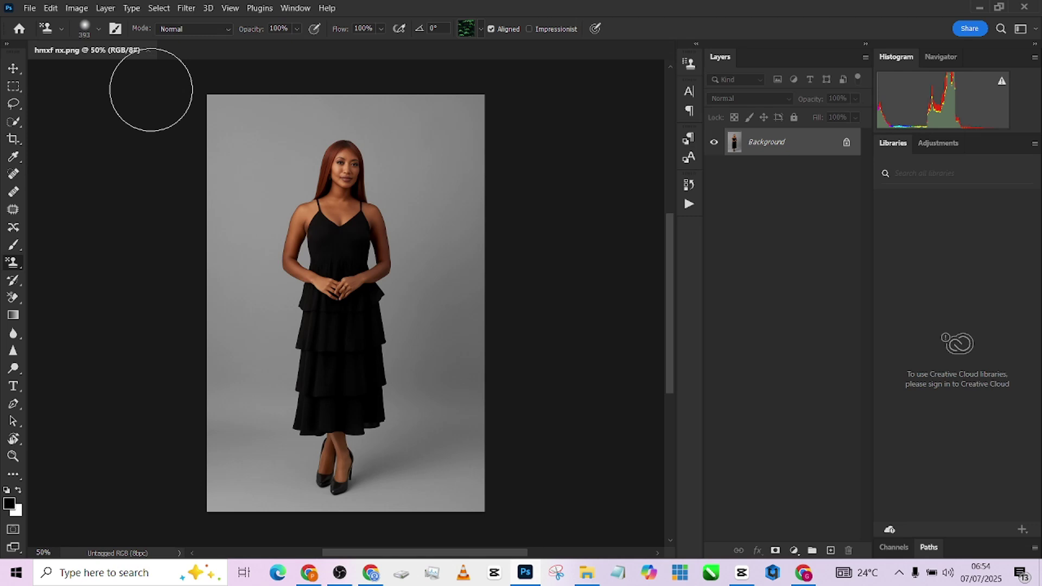
# Step: Crop to the 4:5 preset, extending the frame past the image and committing with Content-Aware fill
pyautogui.click(13, 139)
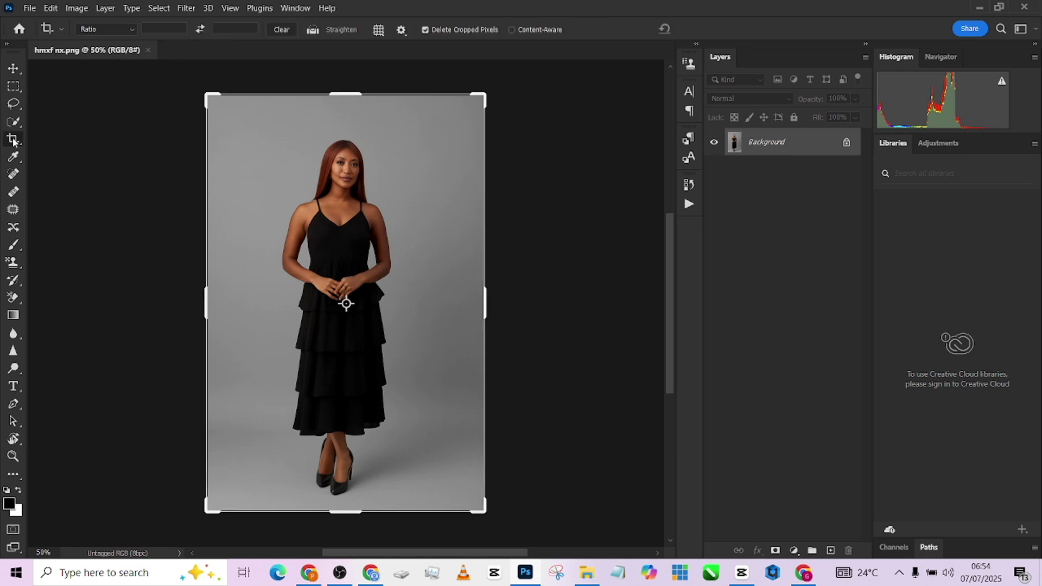
pyautogui.click(131, 31)
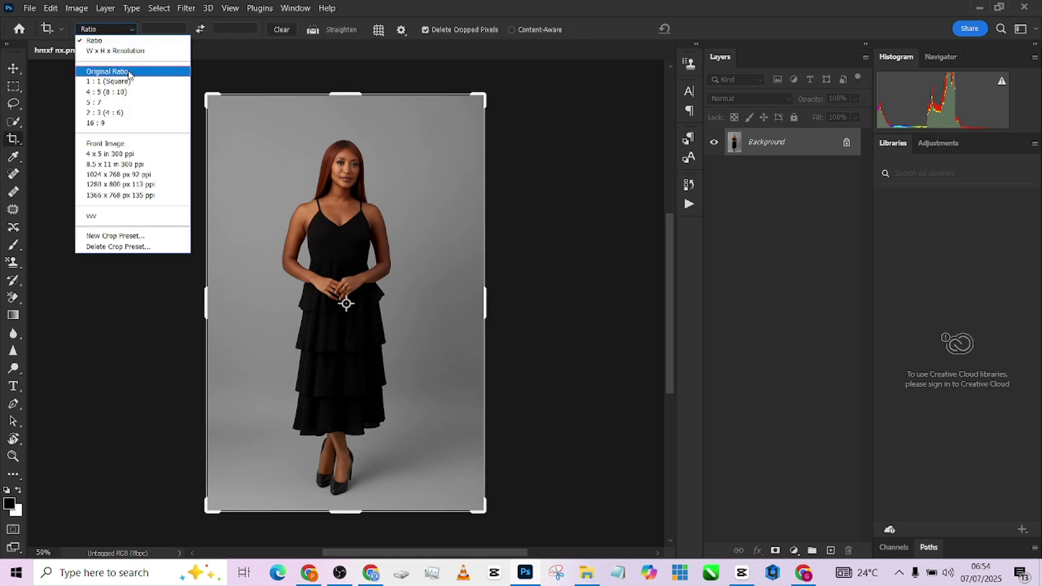
pyautogui.click(128, 94)
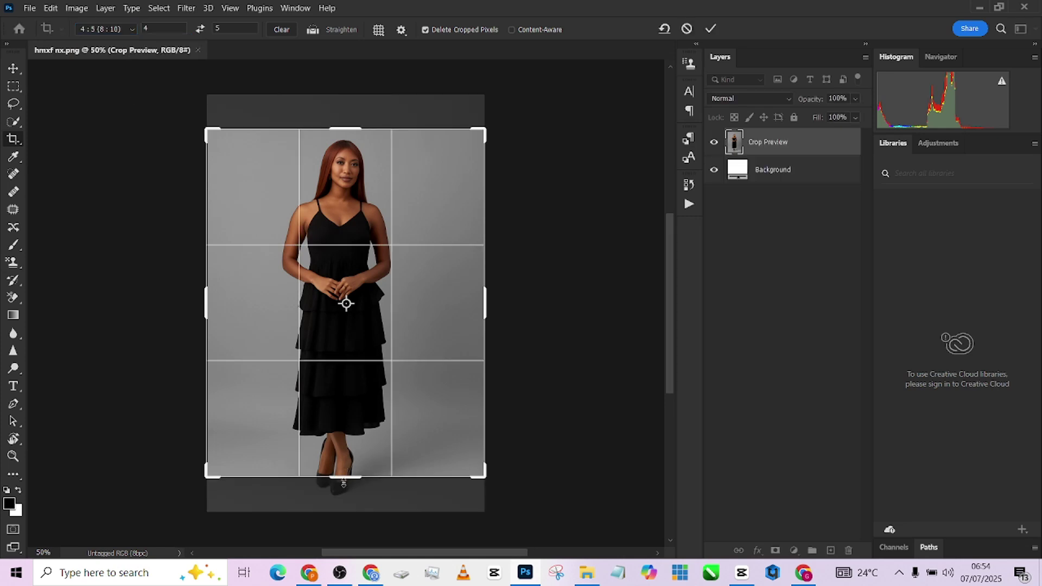
pyautogui.moveTo(344, 480); pyautogui.dragTo(345, 495)
pyautogui.moveTo(345, 111); pyautogui.dragTo(348, 77)
pyautogui.click(711, 29)
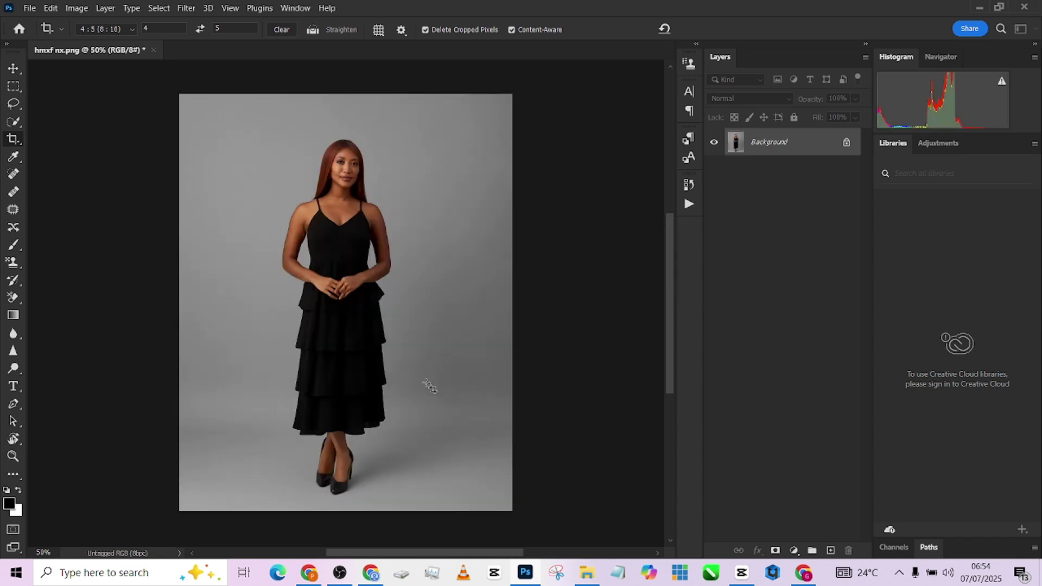
# Step: Select the woman with Select Subject, then invert the selection to the grey backdrop
pyautogui.click(14, 120)
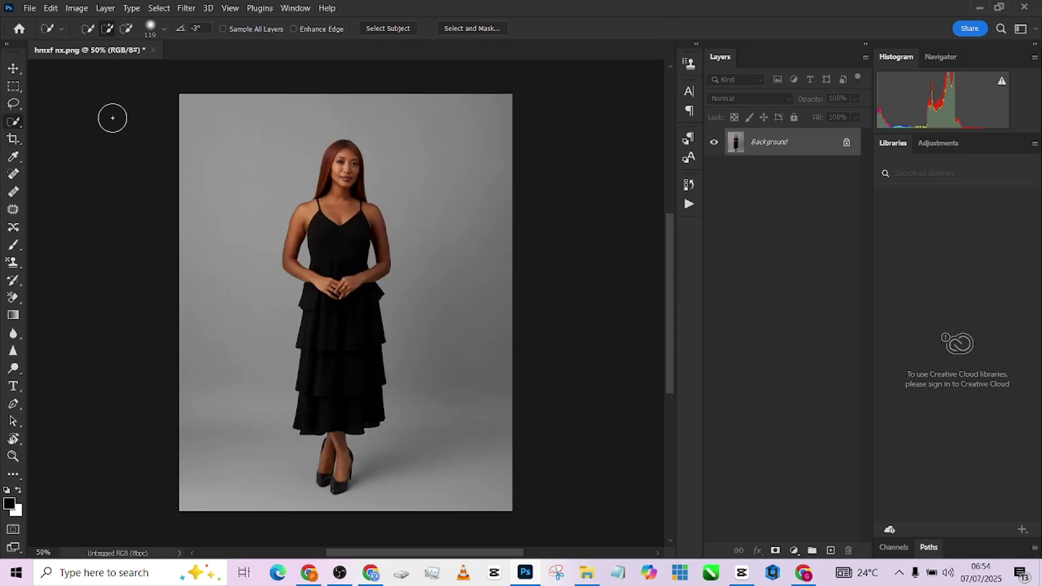
pyautogui.click(388, 28)
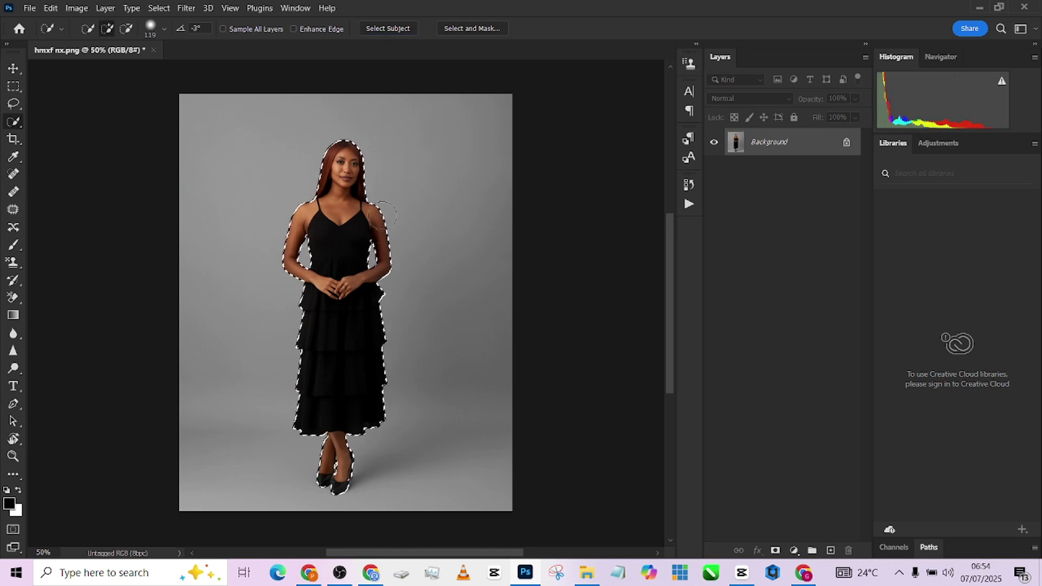
pyautogui.rightClick(345, 229)
pyautogui.click(393, 259)
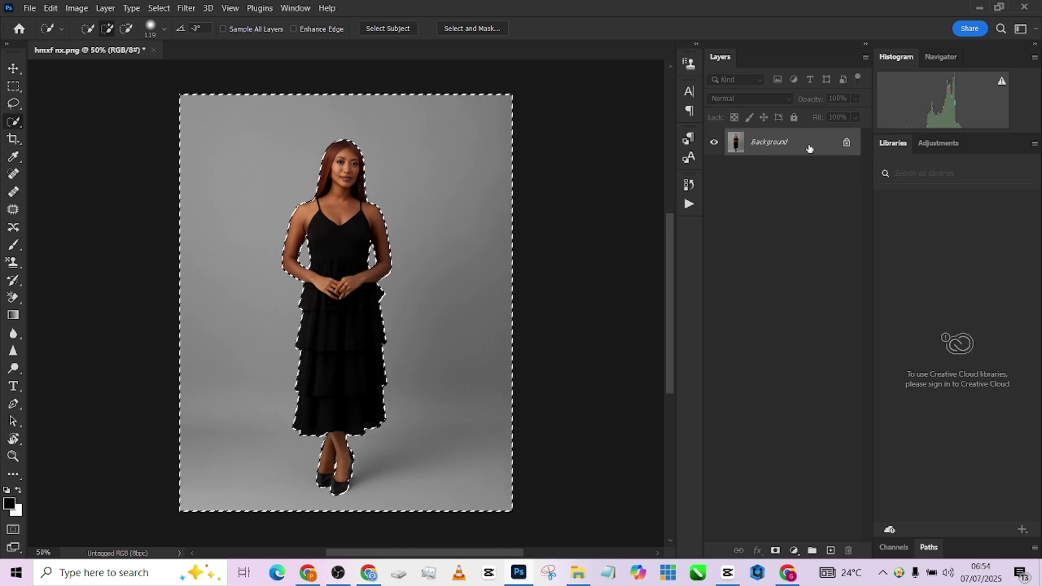
# Step: Duplicate the Background layer and cut the selected backdrop onto a new Layer 1
pyautogui.moveTo(807, 149); pyautogui.dragTo(831, 551)
pyautogui.rightClick(459, 201)
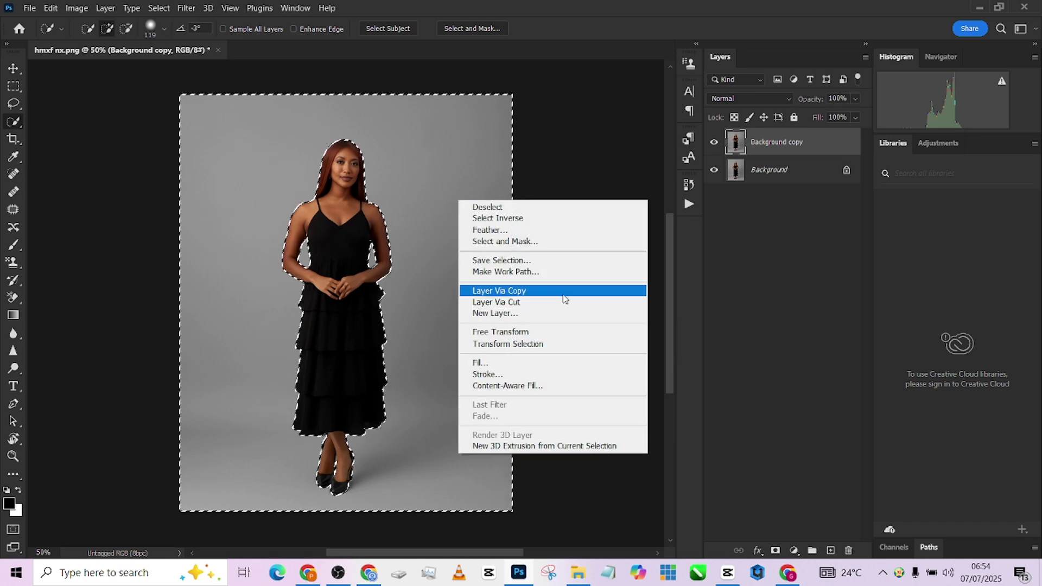
pyautogui.click(570, 302)
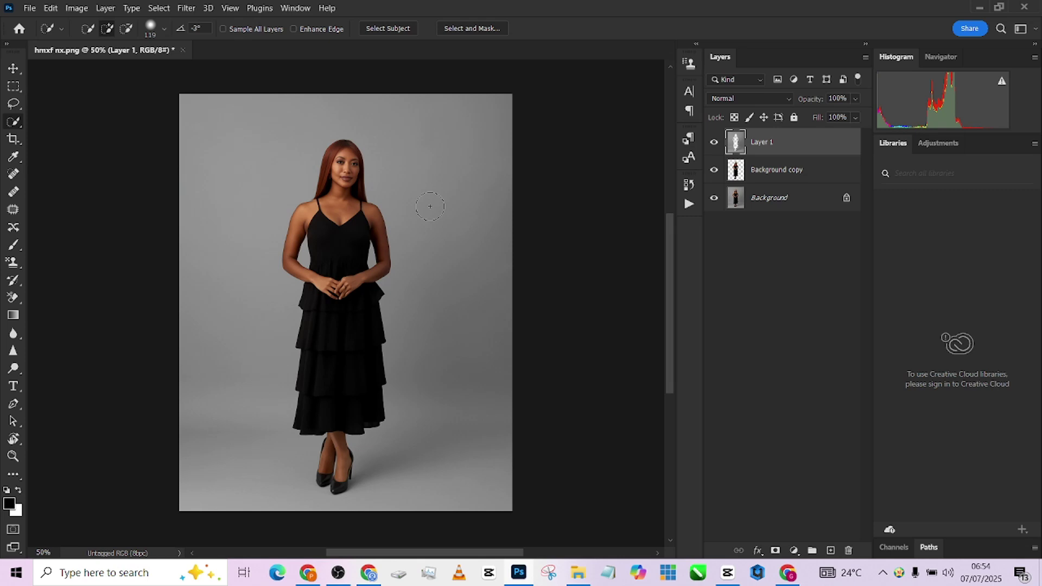
# Step: Move Background copy above Layer 1 and load Layer 1's contents as a selection
pyautogui.moveTo(765, 181); pyautogui.dragTo(766, 143)
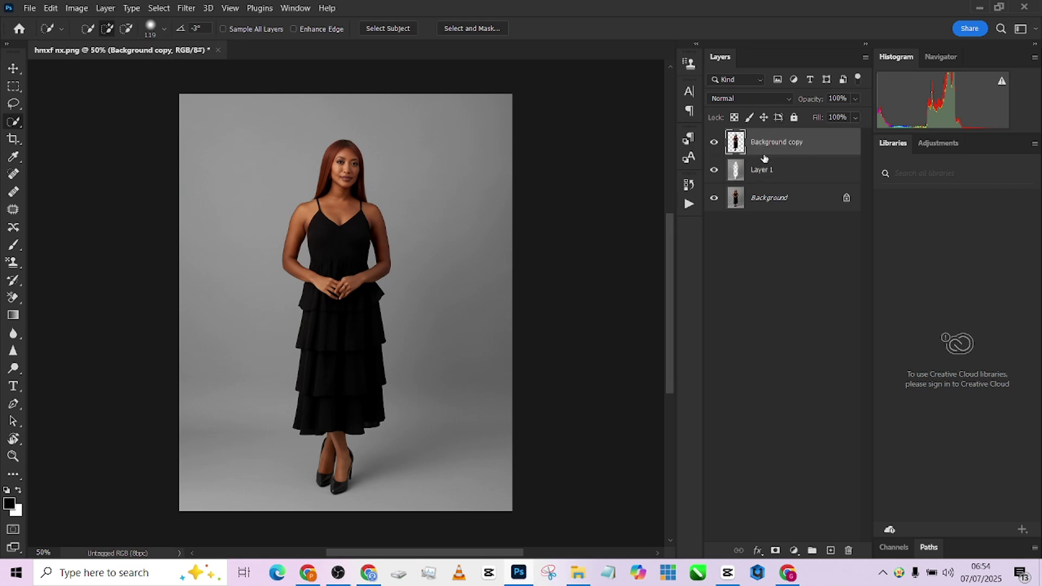
pyautogui.click(790, 173)
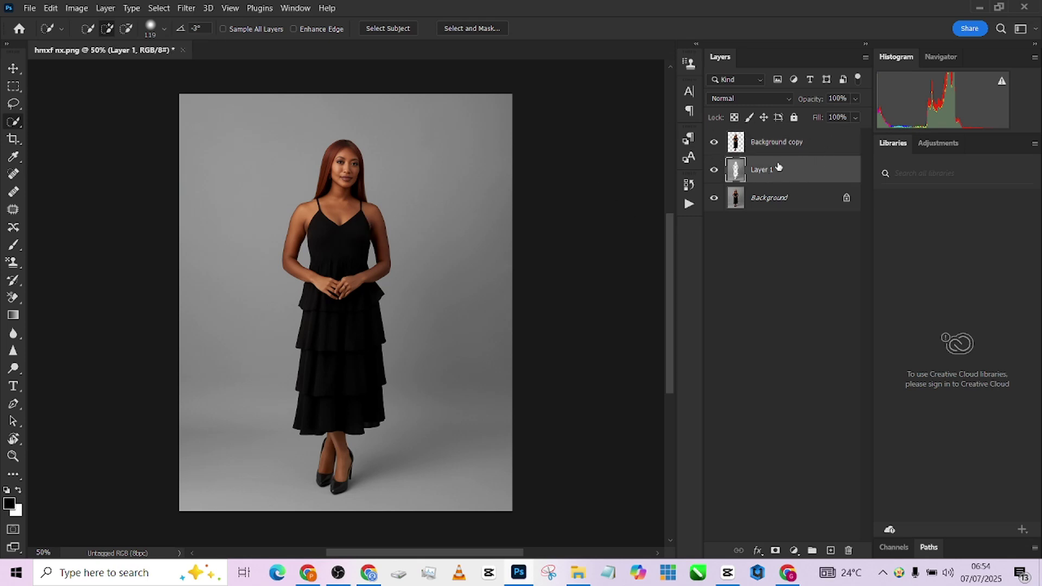
pyautogui.keyDown('ctrl'); pyautogui.click(738, 172); pyautogui.keyUp('ctrl')
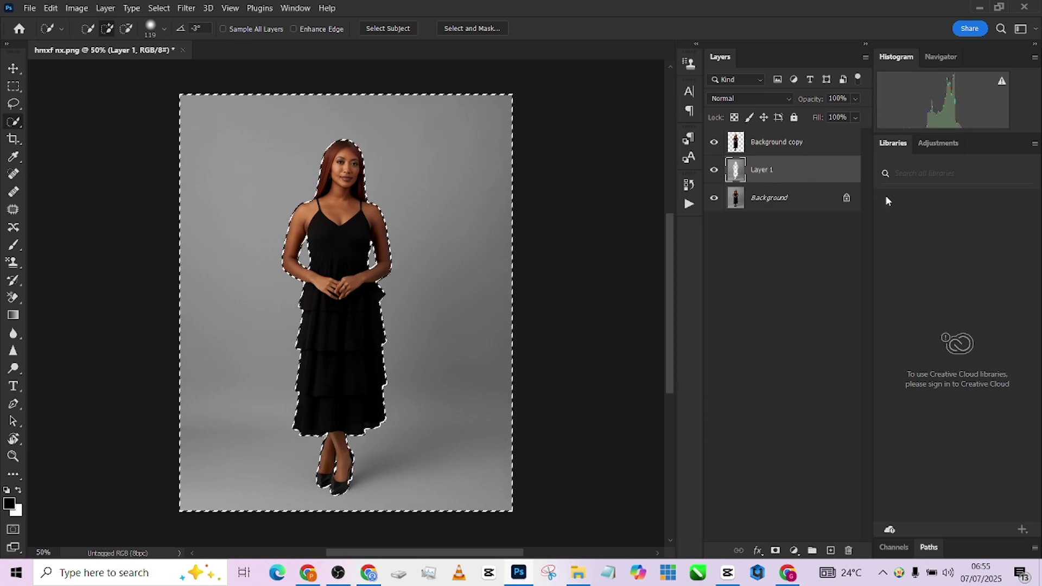
# Step: Apply a 167.6-pixel Gaussian Blur to the Layer 1 backdrop, then deselect
pyautogui.click(198, 9)
pyautogui.moveTo(230, 171)
pyautogui.click(388, 216)
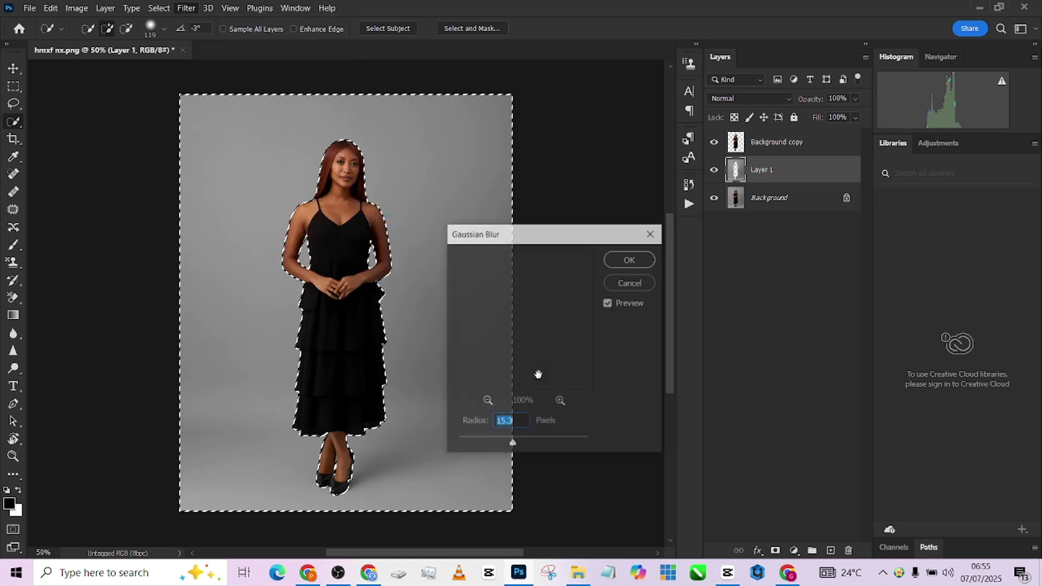
pyautogui.click(557, 442)
pyautogui.click(629, 259)
pyautogui.hotkey('ctrl', 'd')
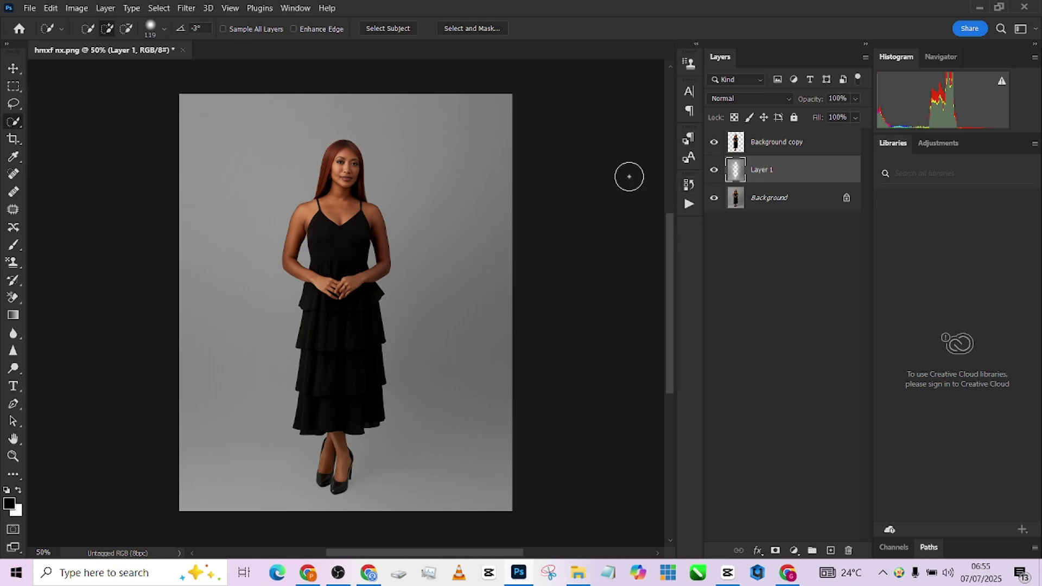
# Step: Drag 1 (1) from the Downloads folder onto the canvas, placing it at 95.94%
pyautogui.click(980, 7)
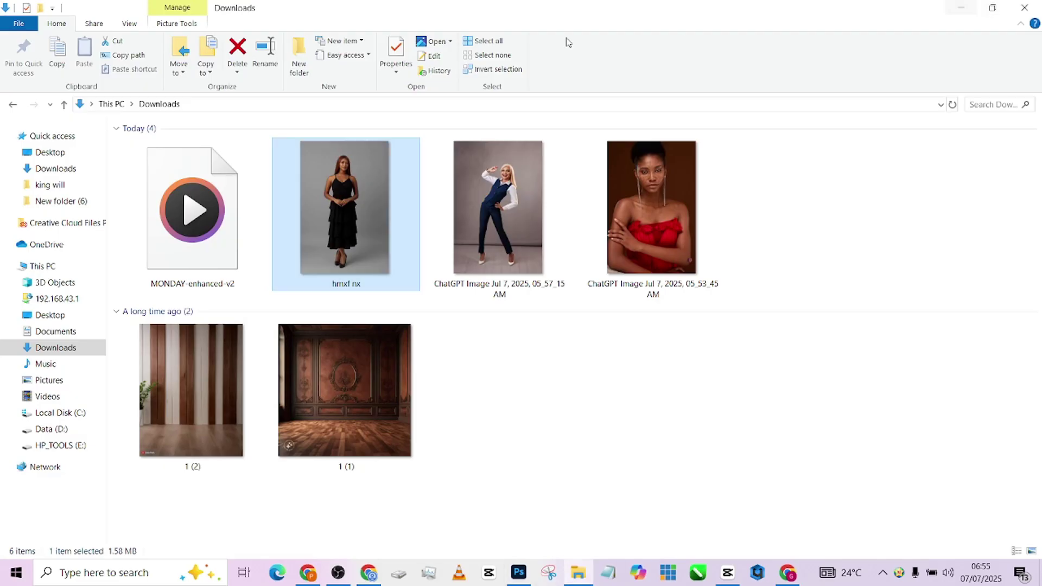
pyautogui.moveTo(333, 404)
pyautogui.mouseDown()
pyautogui.moveTo(489, 568)
pyautogui.moveTo(516, 575)
pyautogui.moveTo(338, 386)
pyautogui.mouseUp()
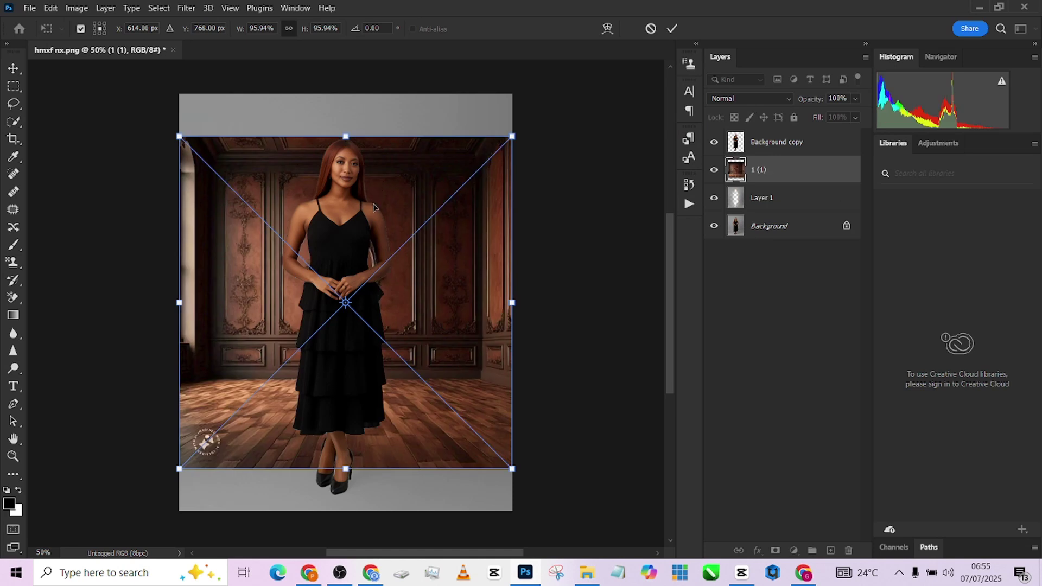
# Step: Free-transform layer 1 (1) up to 200.93%, raising it so the oval frame backs the woman
pyautogui.moveTo(373, 223); pyautogui.dragTo(373, 206)
pyautogui.keyDown('alt'); pyautogui.click(336, 192); pyautogui.keyUp('alt')
pyautogui.moveTo(346, 453); pyautogui.dragTo(352, 545)
pyautogui.moveTo(394, 353); pyautogui.dragTo(390, 302)
pyautogui.scroll(-3, 409, 401)
pyautogui.moveTo(396, 376); pyautogui.dragTo(398, 362)
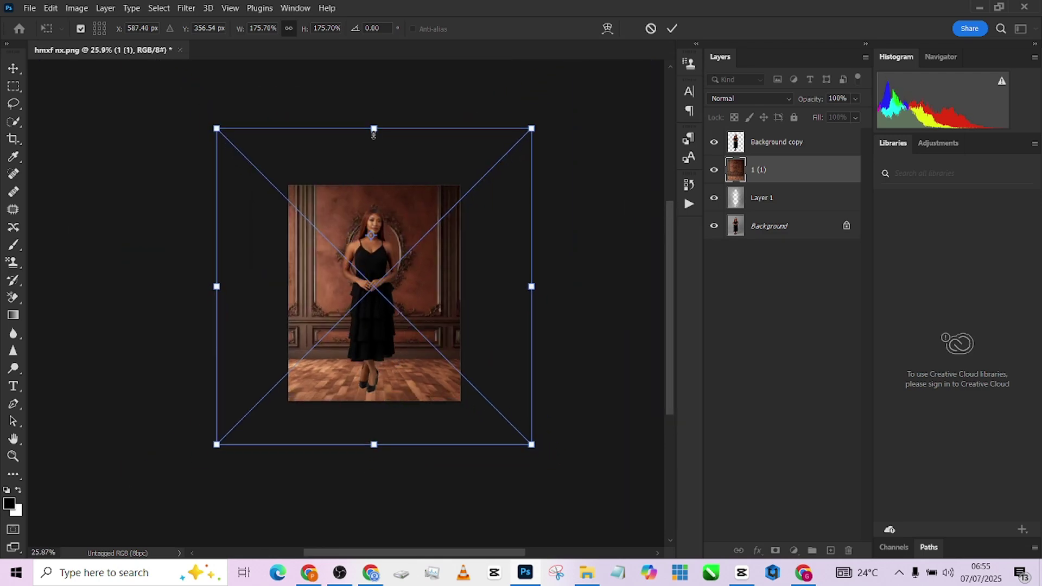
pyautogui.moveTo(374, 130); pyautogui.dragTo(375, 176)
pyautogui.moveTo(395, 238); pyautogui.dragTo(395, 216)
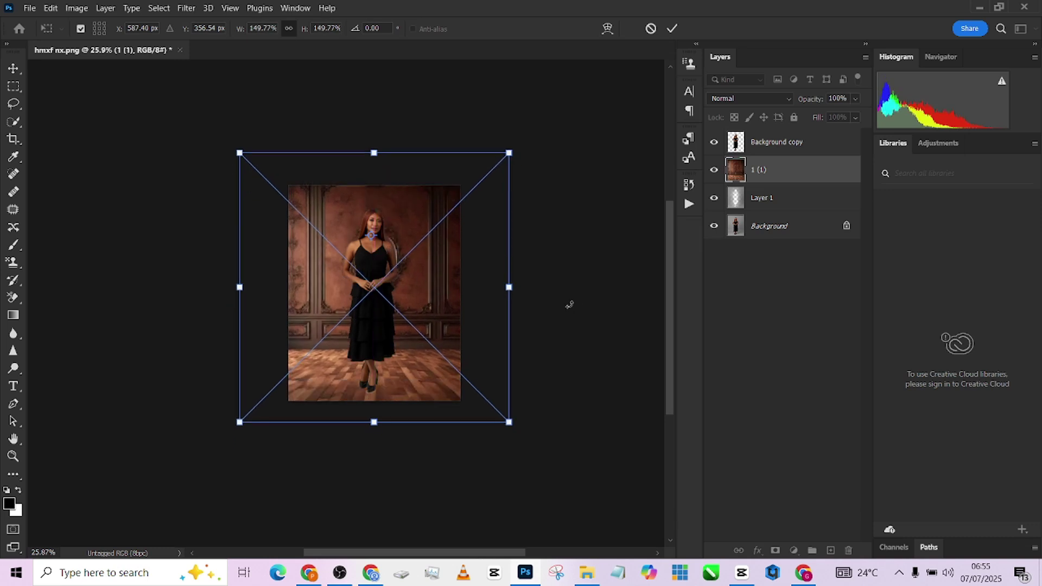
pyautogui.moveTo(509, 287); pyautogui.dragTo(551, 302)
pyautogui.moveTo(405, 325); pyautogui.dragTo(405, 300)
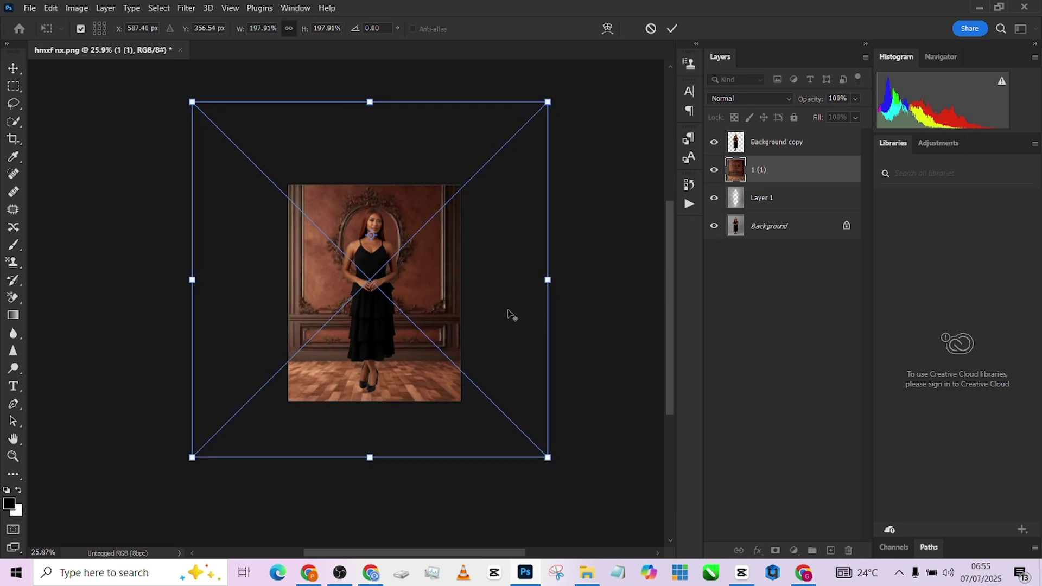
pyautogui.moveTo(550, 286); pyautogui.dragTo(551, 280)
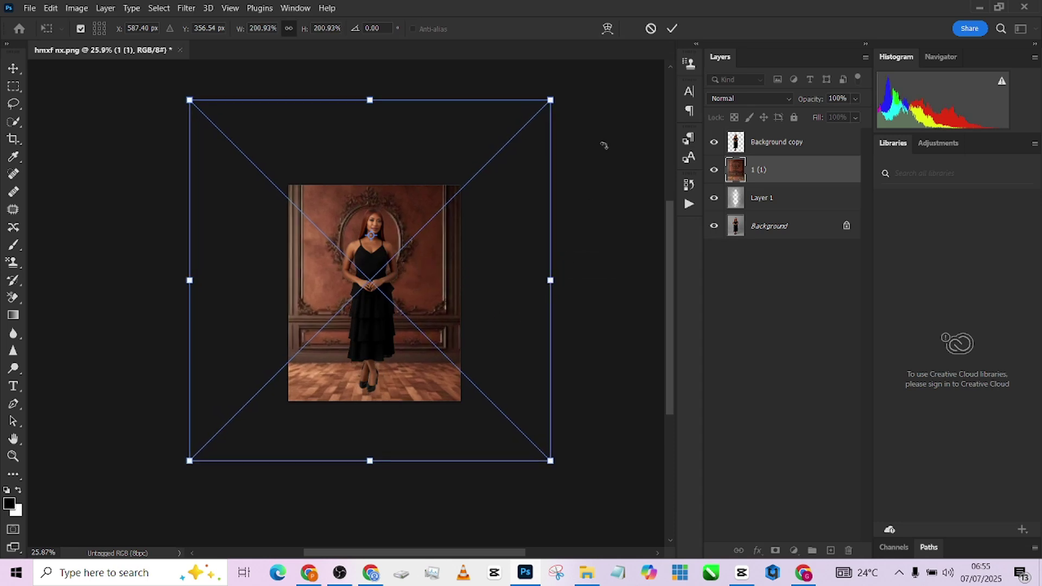
# Step: Commit the background transform and switch layer 1 (1) from Normal to Overlay blend mode
pyautogui.click(671, 31)
pyautogui.press('w')
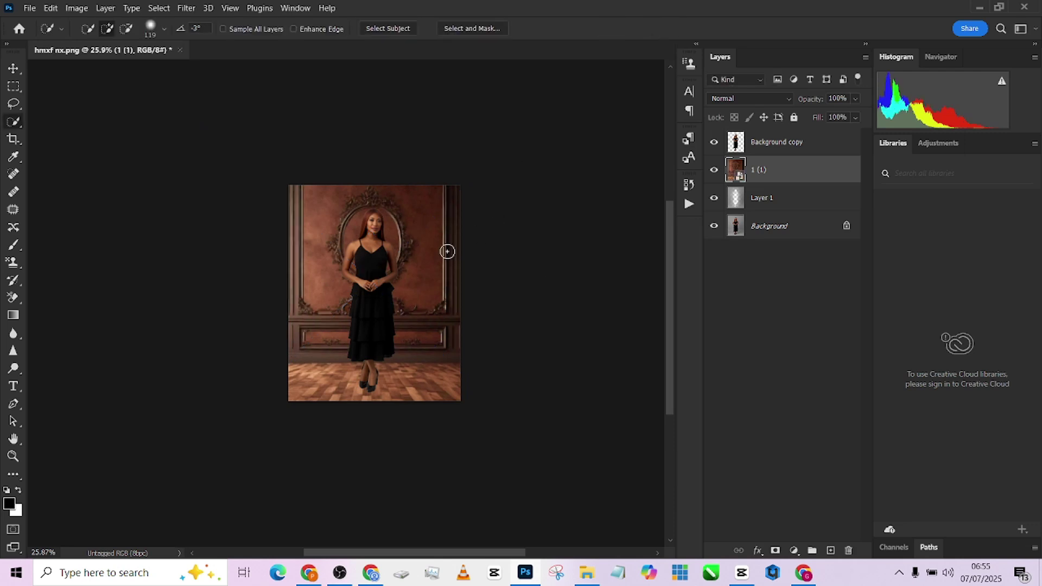
pyautogui.scroll(2, 402, 251)
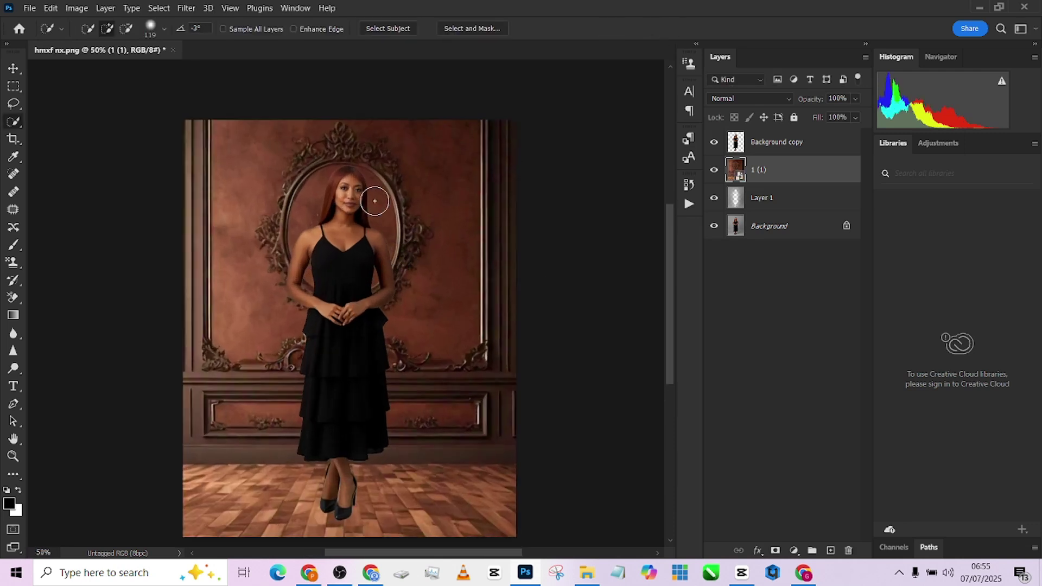
pyautogui.scroll(-1, 374, 201)
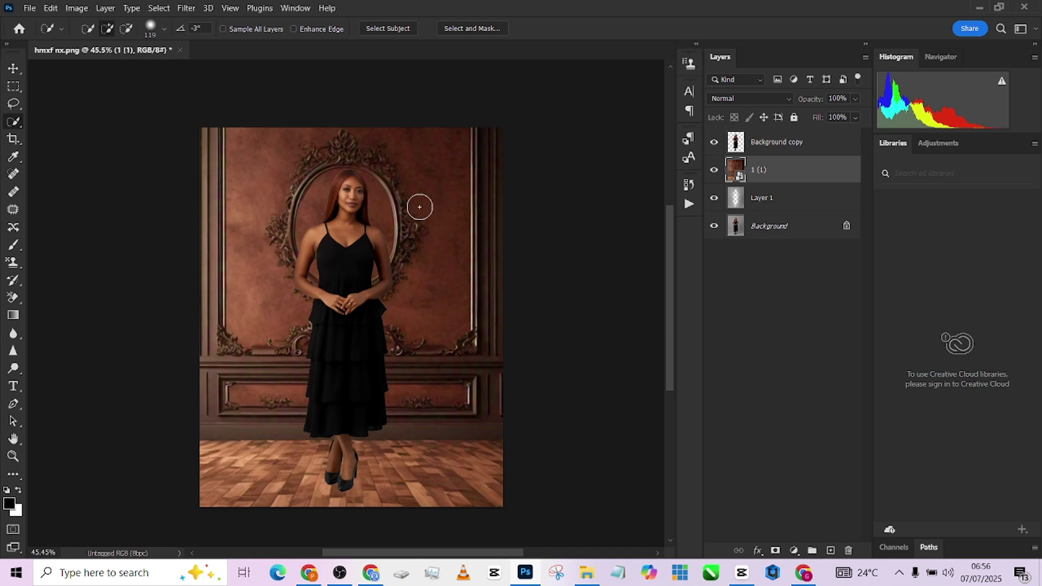
pyautogui.click(749, 98)
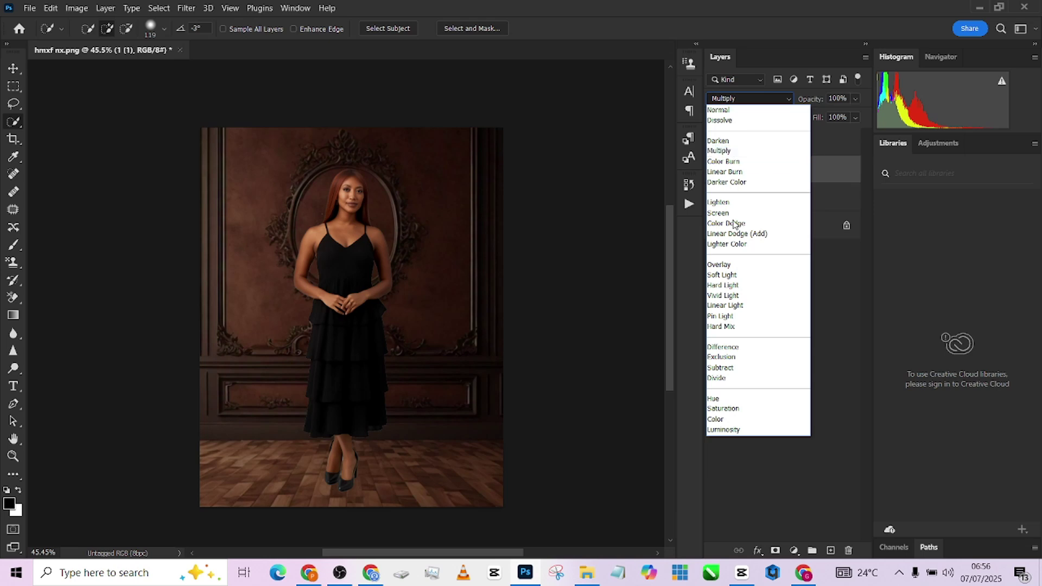
pyautogui.click(719, 265)
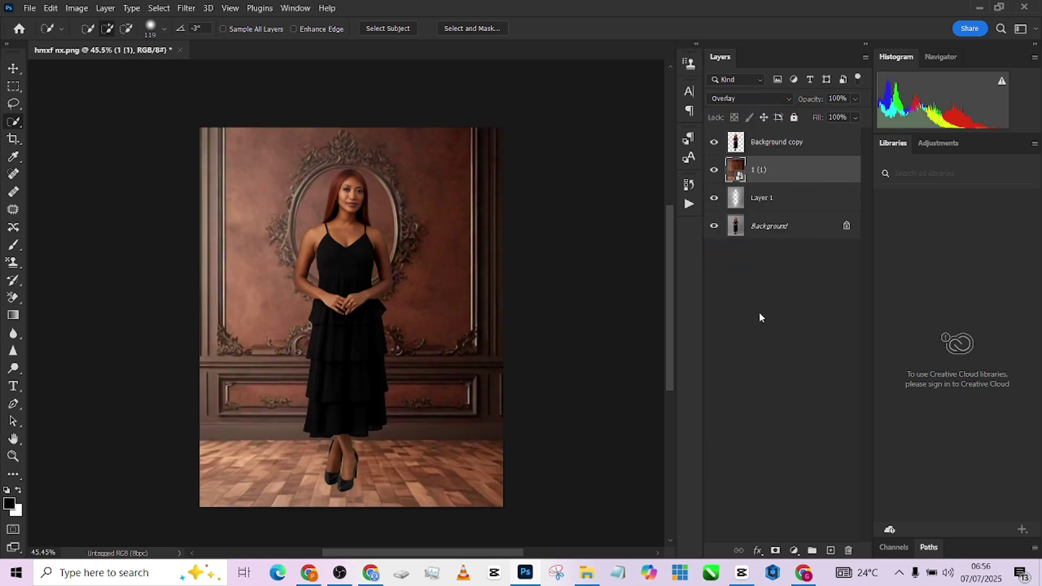
# Step: Add a Curves layer clipped to 1 (1), lowering the highlight point to input 220, output 219
pyautogui.click(793, 550)
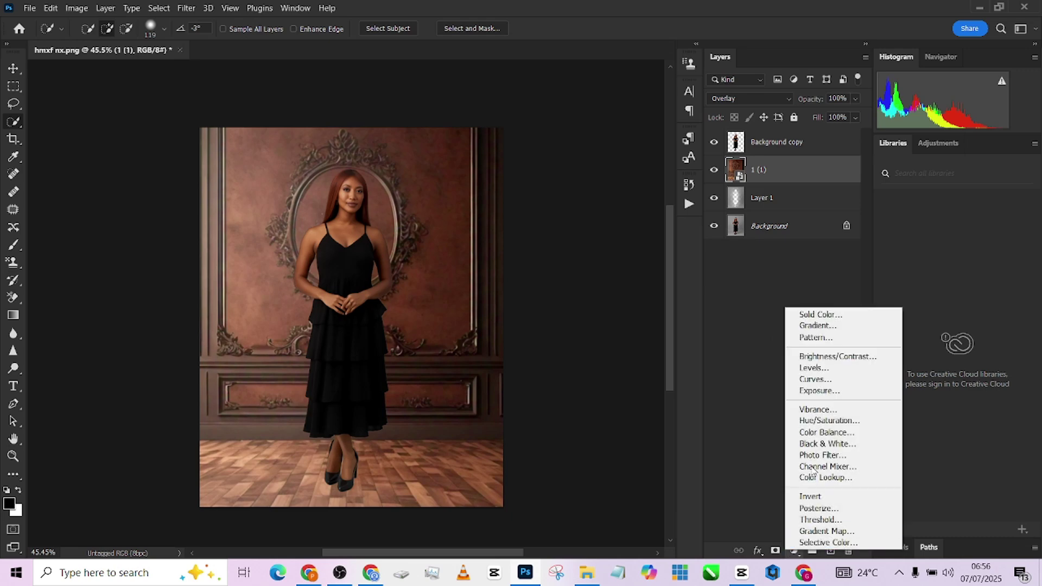
pyautogui.click(814, 376)
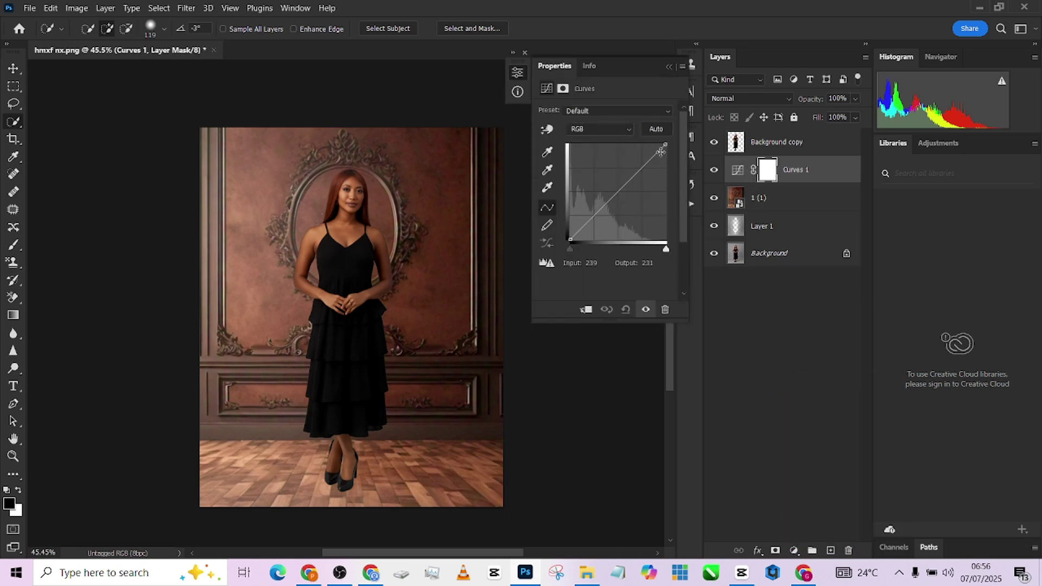
pyautogui.moveTo(662, 151)
pyautogui.mouseDown()
pyautogui.moveTo(668, 141)
pyautogui.moveTo(653, 158)
pyautogui.mouseUp()
pyautogui.click(585, 310)
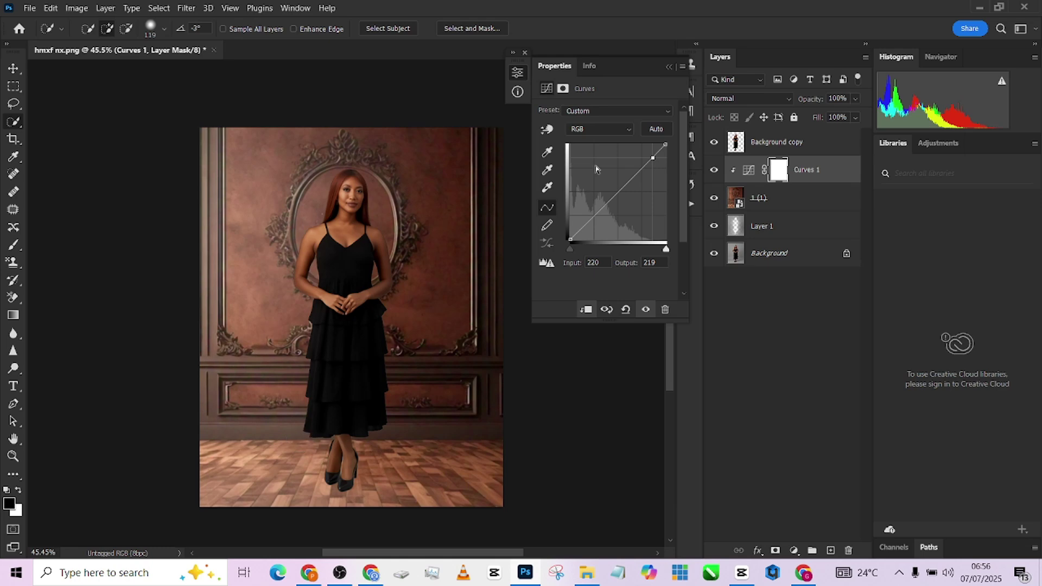
pyautogui.click(669, 65)
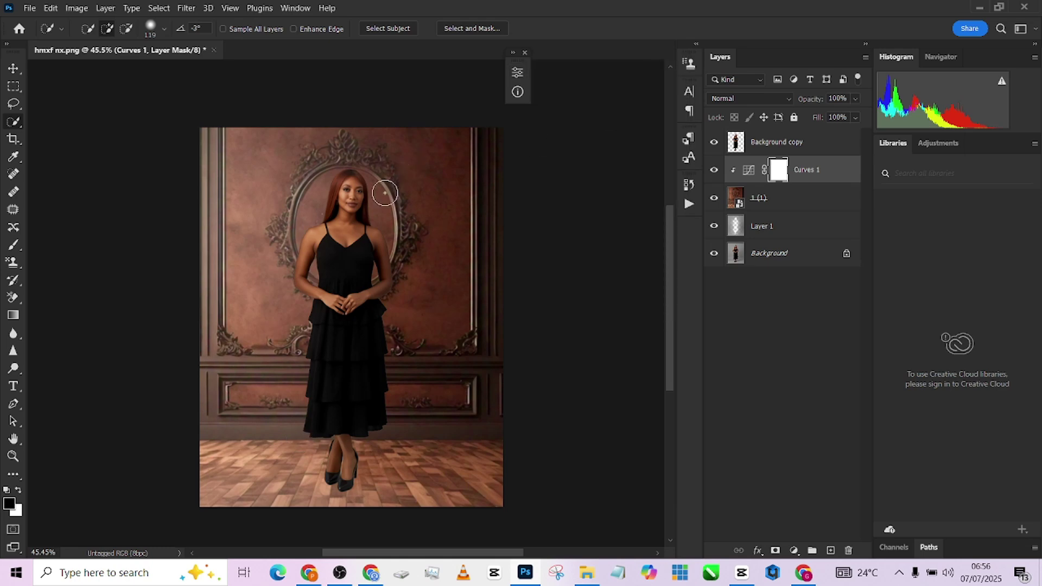
pyautogui.click(809, 204)
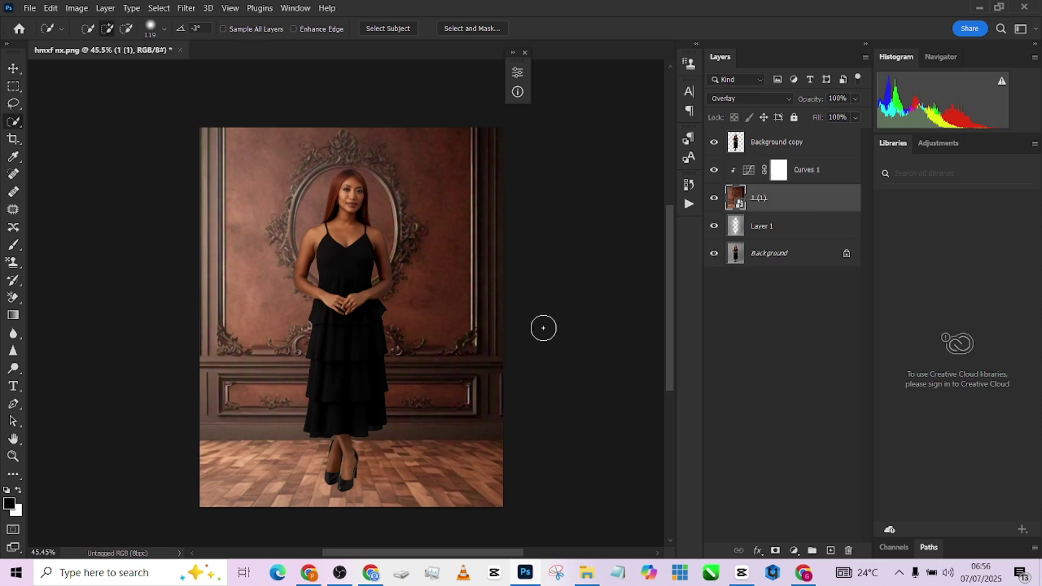
pyautogui.click(714, 226)
pyautogui.click(714, 226)
pyautogui.click(714, 227)
pyautogui.click(715, 226)
pyautogui.click(716, 226)
pyautogui.click(715, 227)
pyautogui.click(715, 227)
pyautogui.click(715, 227)
pyautogui.click(714, 228)
pyautogui.click(714, 228)
pyautogui.click(714, 228)
pyautogui.click(714, 228)
pyautogui.click(714, 228)
pyautogui.click(714, 227)
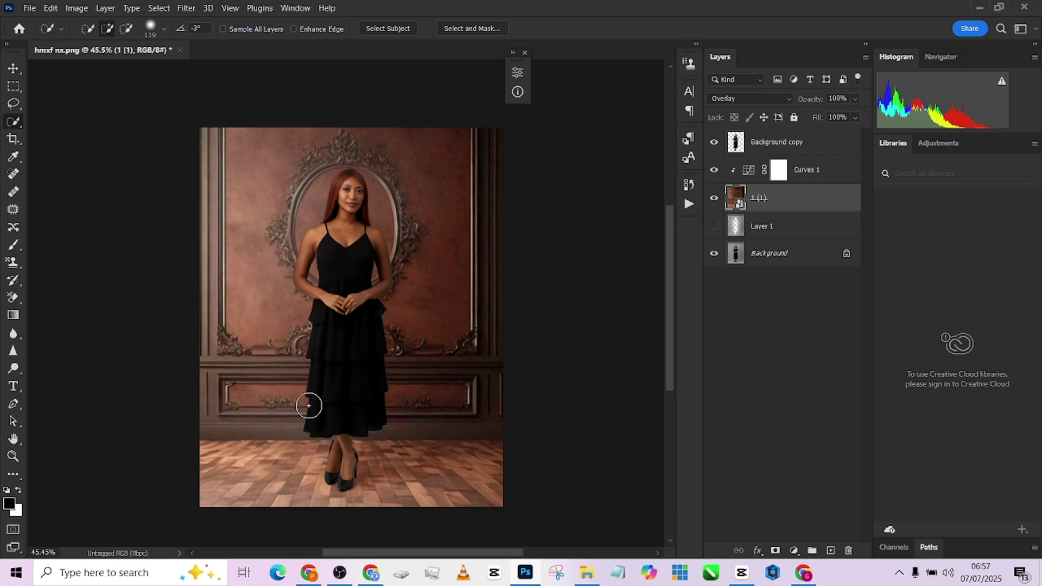
pyautogui.click(714, 228)
pyautogui.click(714, 229)
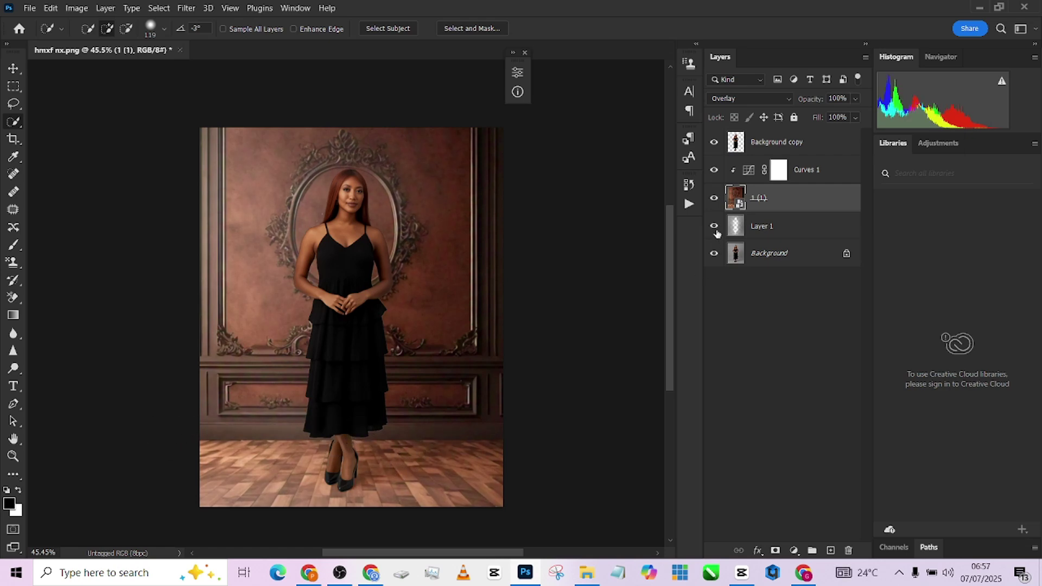
pyautogui.click(715, 229)
pyautogui.click(715, 229)
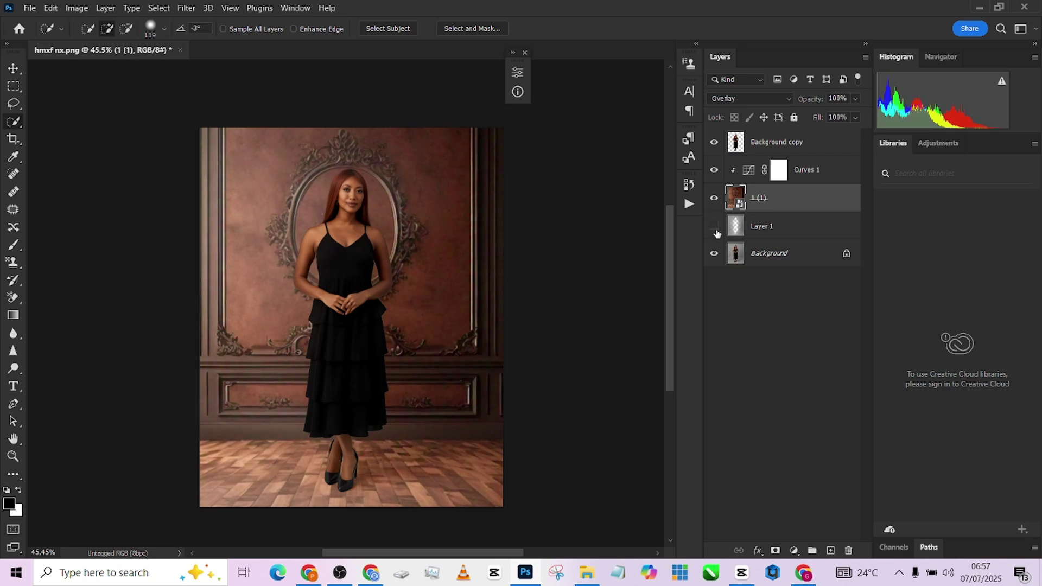
pyautogui.click(715, 229)
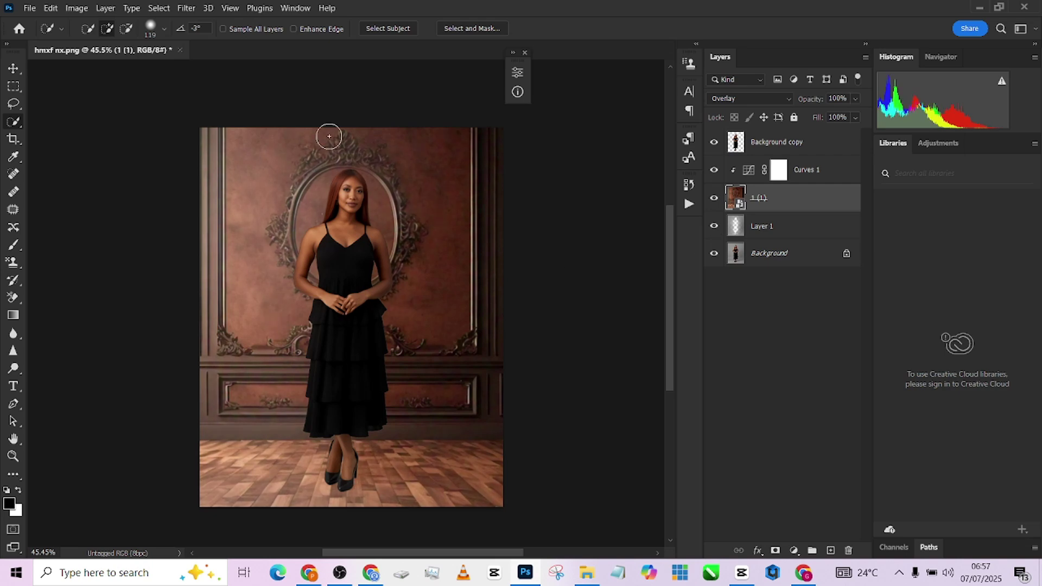
pyautogui.click(714, 228)
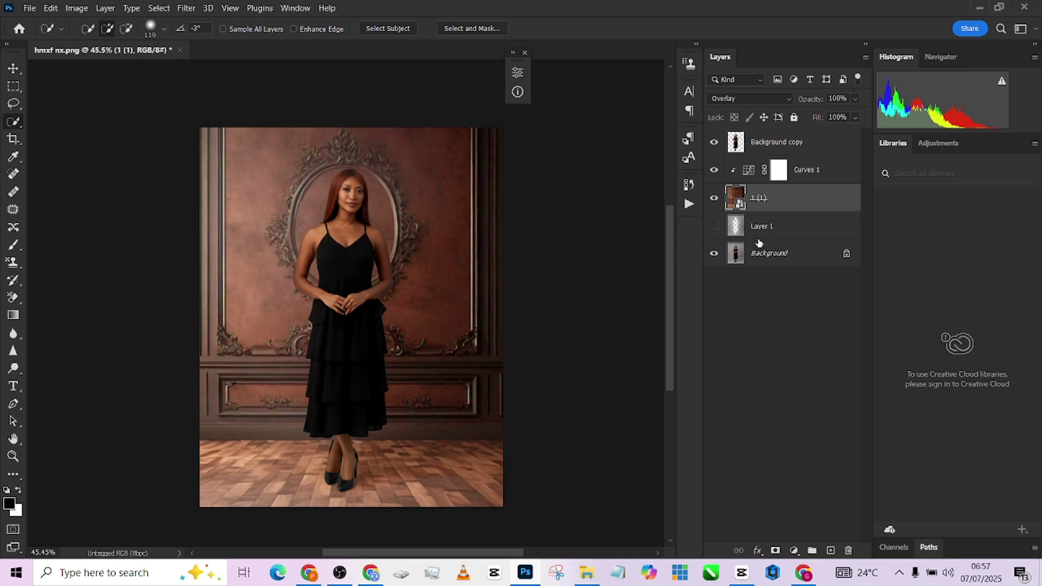
pyautogui.click(715, 226)
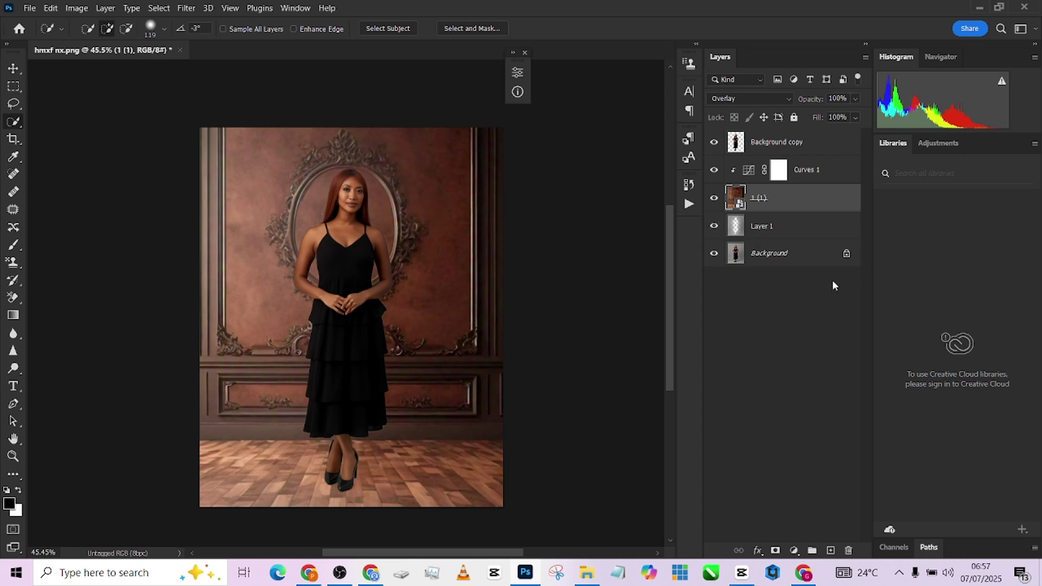
pyautogui.click(794, 234)
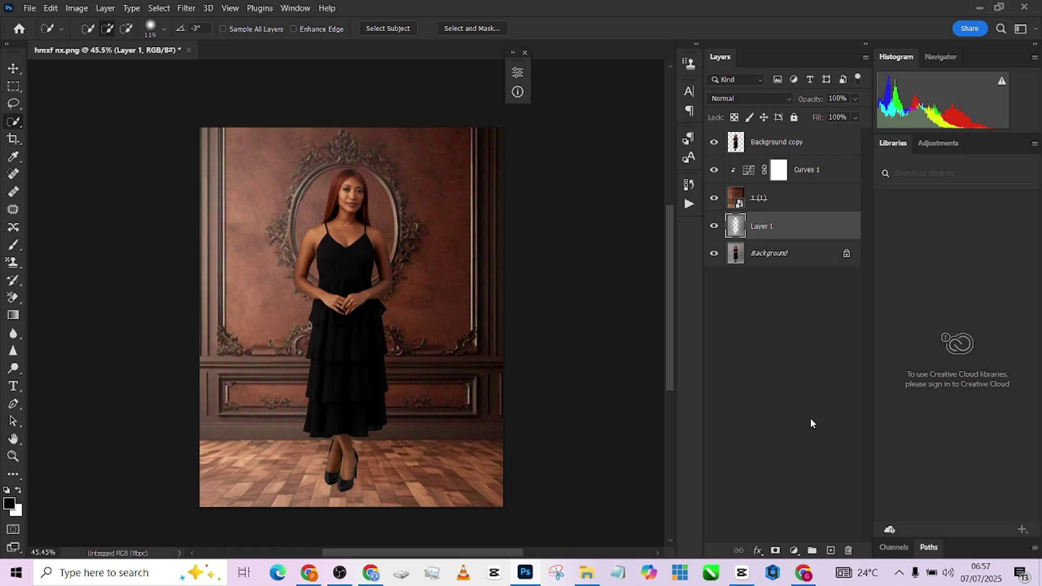
# Step: Add a layer mask to Layer 1 and paint out its floor with a 229 px brush
pyautogui.click(776, 550)
pyautogui.press('b')
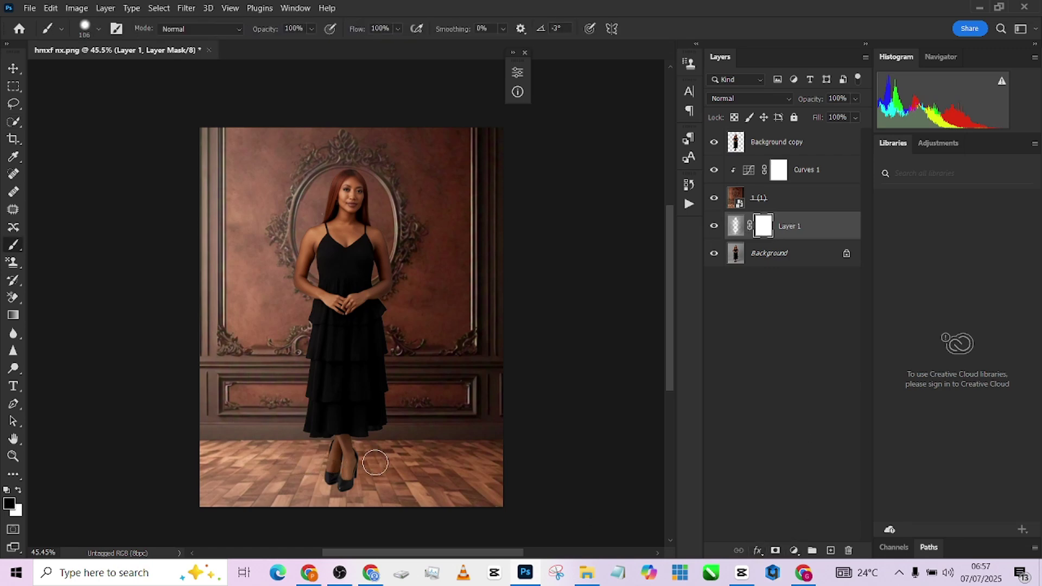
pyautogui.moveTo(376, 463); pyautogui.dragTo(400, 465)
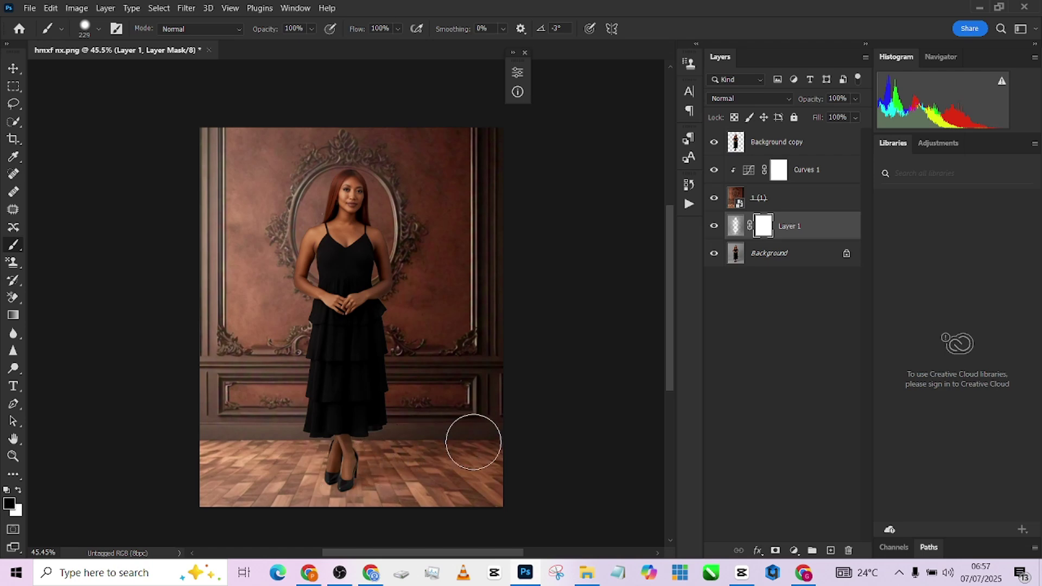
pyautogui.moveTo(476, 441); pyautogui.dragTo(405, 445)
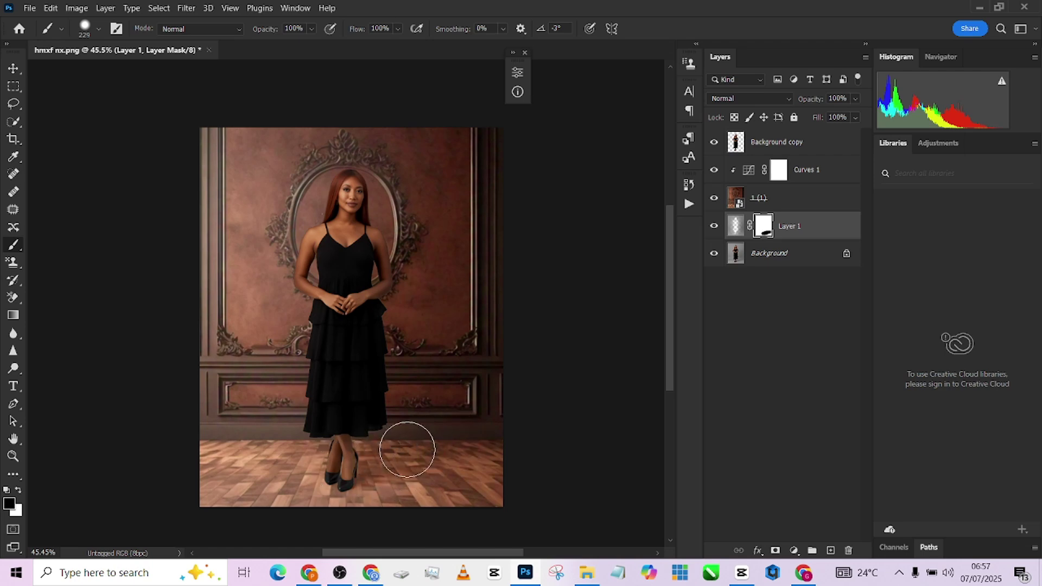
# Step: Toggle Layer 1's visibility repeatedly to compare the masked floor
pyautogui.click(716, 226)
pyautogui.click(716, 226)
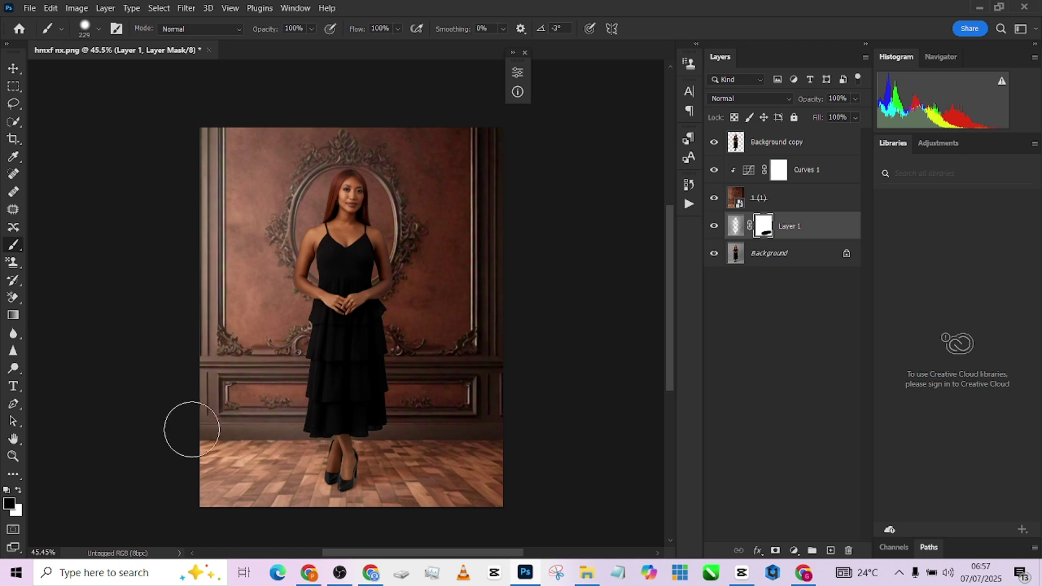
pyautogui.click(715, 227)
pyautogui.click(716, 226)
pyautogui.click(713, 227)
pyautogui.click(714, 227)
# Step: Hide the 1 (1) backdrop layer and pick the wood-plank image 1 (2) in Downloads
pyautogui.click(714, 199)
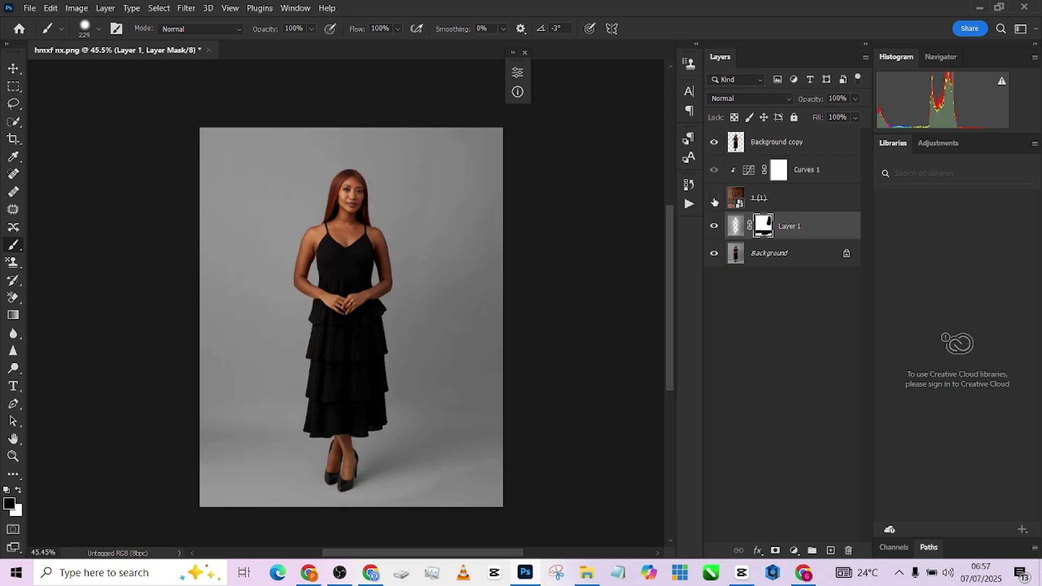
pyautogui.click(819, 202)
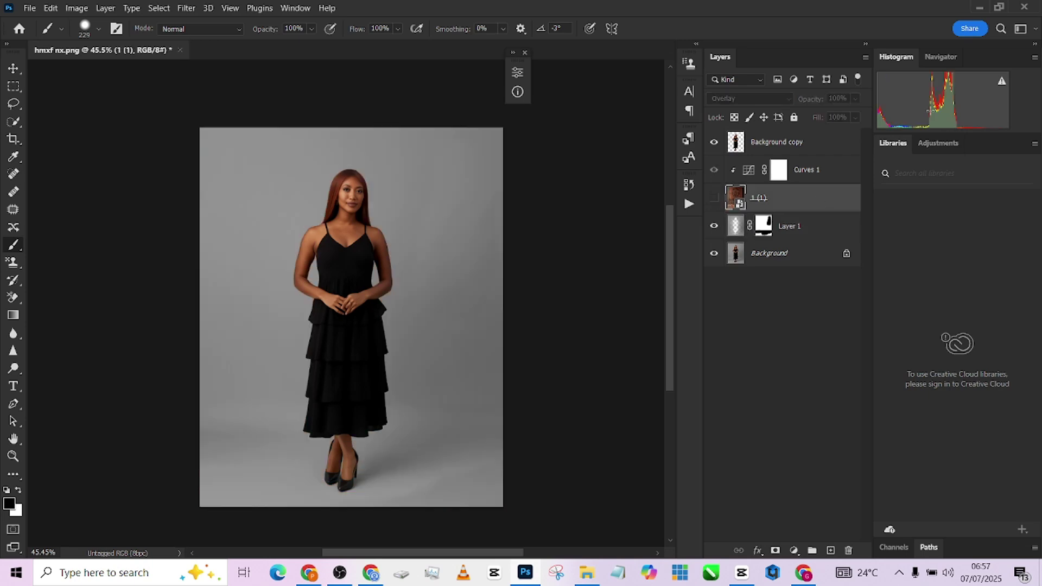
pyautogui.click(980, 7)
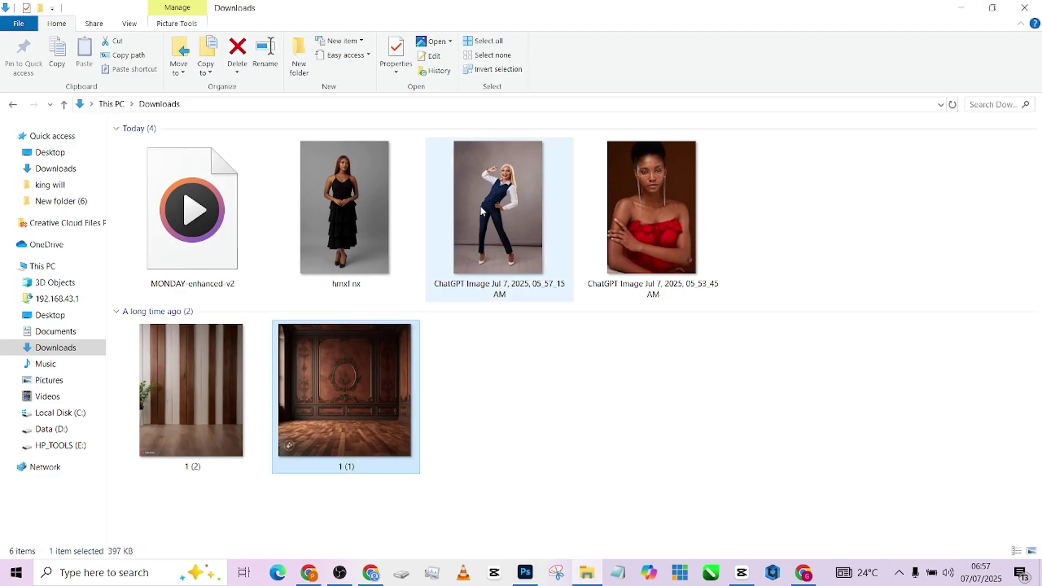
pyautogui.click(205, 391)
# Step: Drop 1 (2) onto the canvas and free-transform it to 97.76% so it fills the canvas
pyautogui.moveTo(410, 548); pyautogui.dragTo(318, 304)
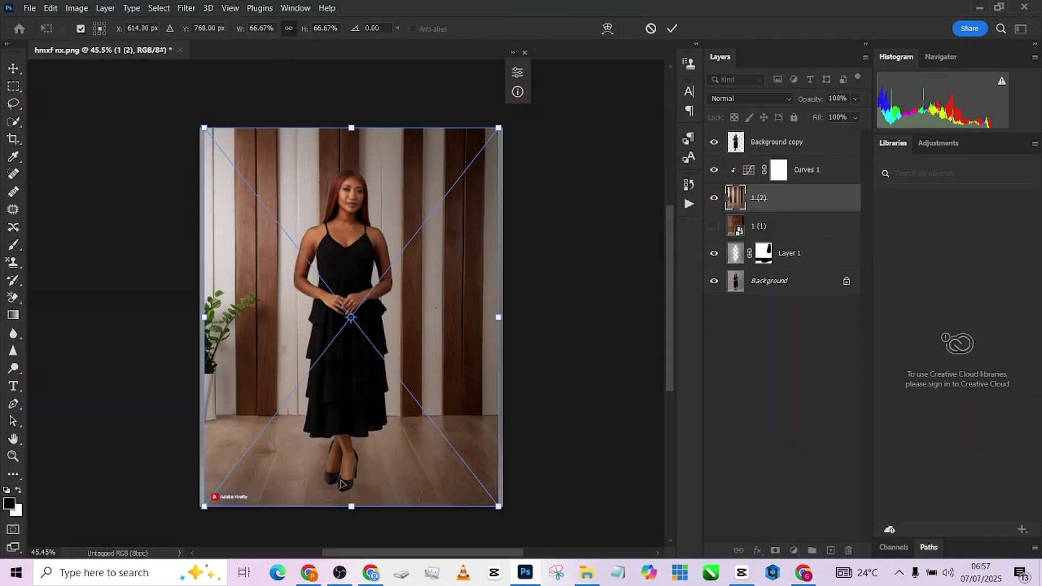
pyautogui.moveTo(352, 513); pyautogui.dragTo(351, 537)
pyautogui.moveTo(410, 402); pyautogui.dragTo(410, 391)
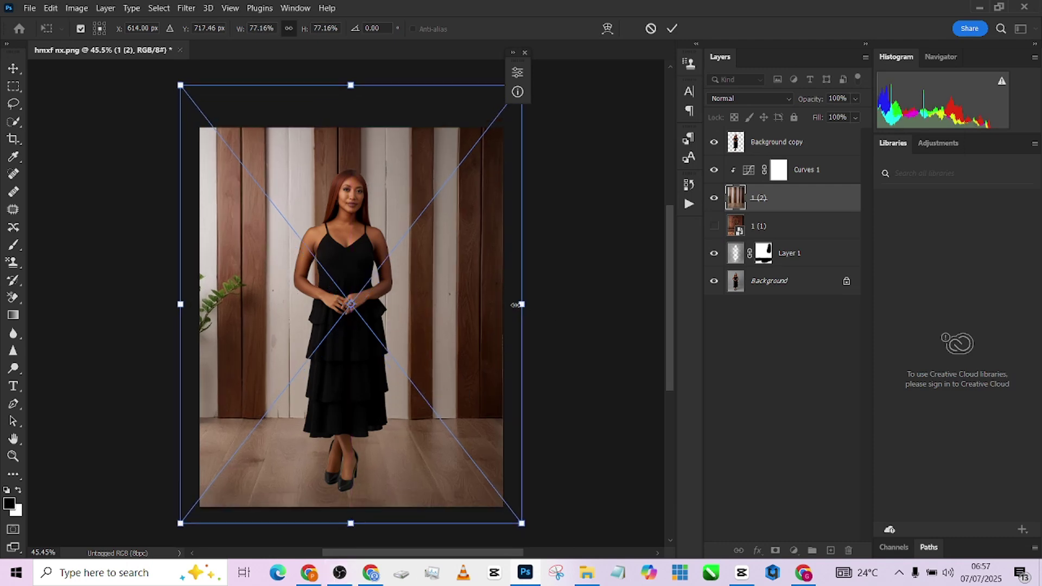
pyautogui.moveTo(522, 303); pyautogui.dragTo(546, 302)
pyautogui.moveTo(440, 342); pyautogui.dragTo(396, 332)
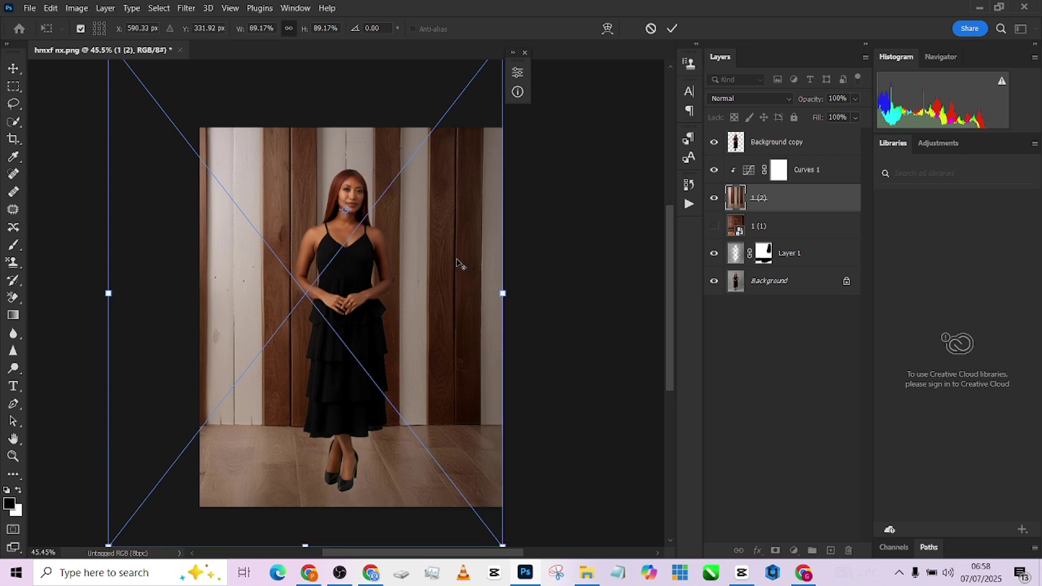
pyautogui.moveTo(503, 293); pyautogui.dragTo(546, 292)
pyautogui.moveTo(421, 337); pyautogui.dragTo(415, 309)
pyautogui.scroll(-1, 415, 307)
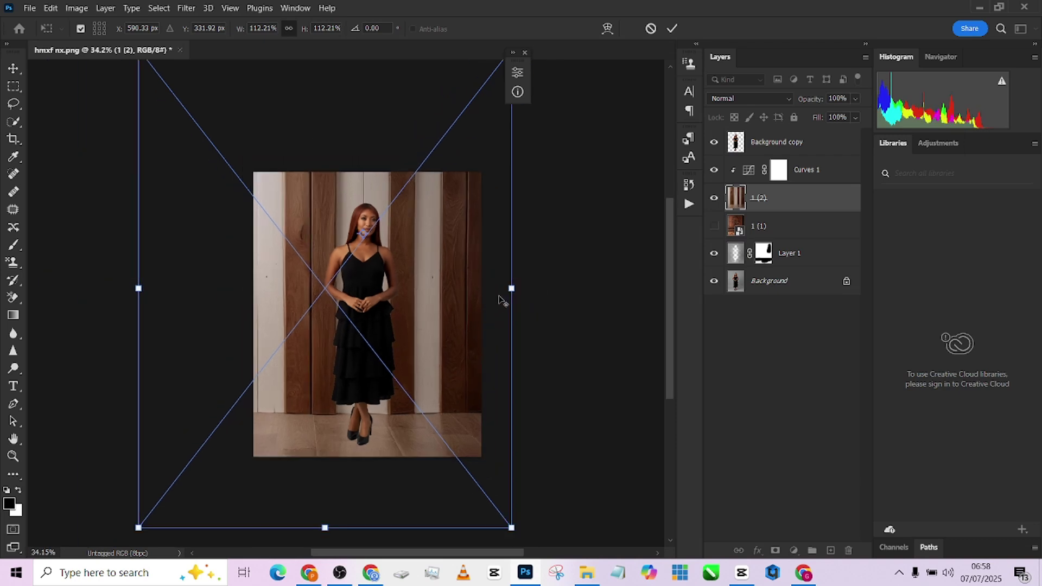
pyautogui.moveTo(512, 291); pyautogui.dragTo(421, 321)
pyautogui.moveTo(481, 299); pyautogui.dragTo(454, 315)
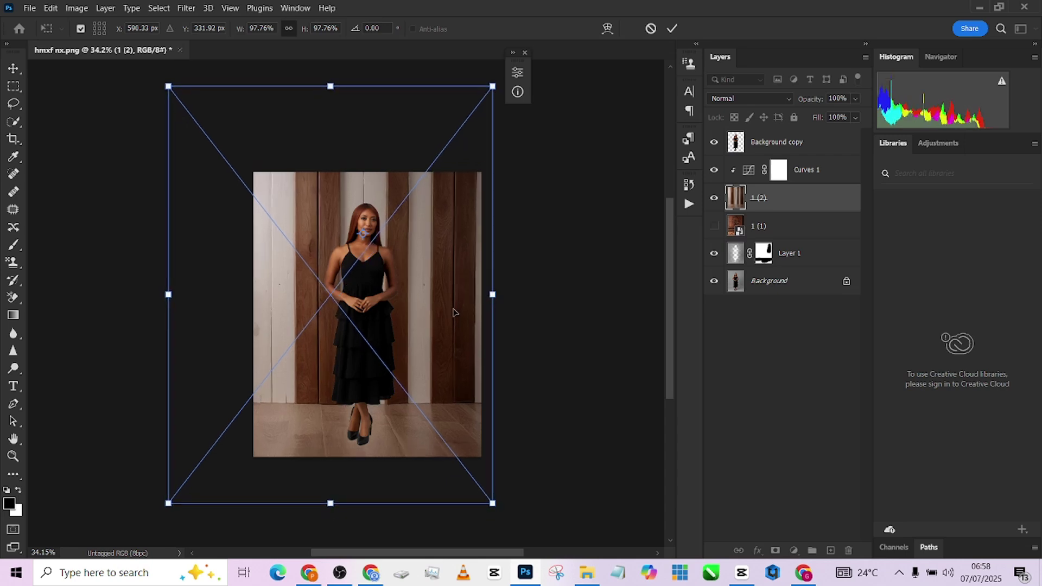
# Step: Commit the wood-plank layer 1 (2) scaling and set its blend mode to Overlay
pyautogui.press('b')
pyautogui.click(718, 101)
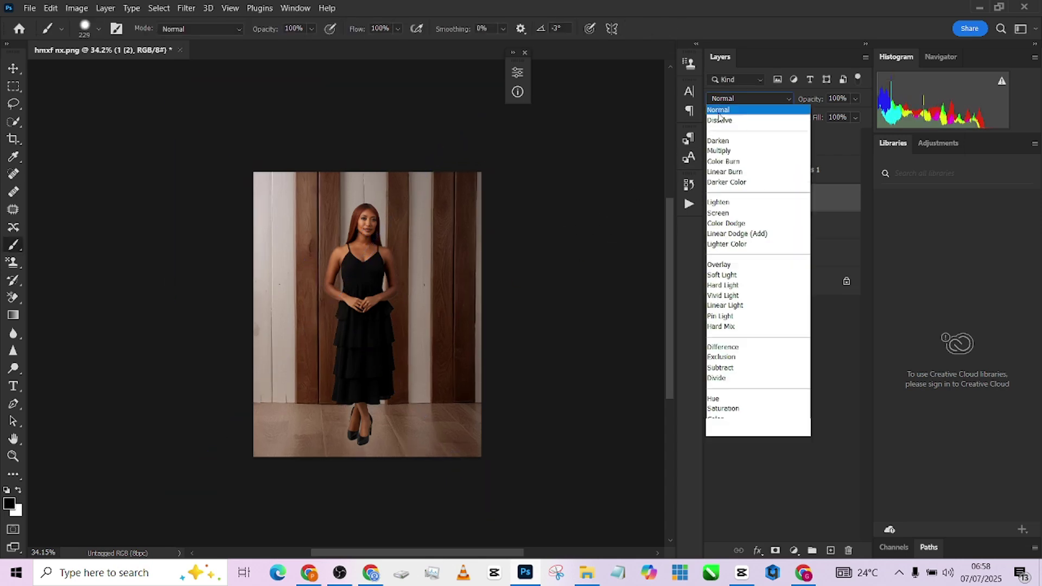
pyautogui.click(734, 264)
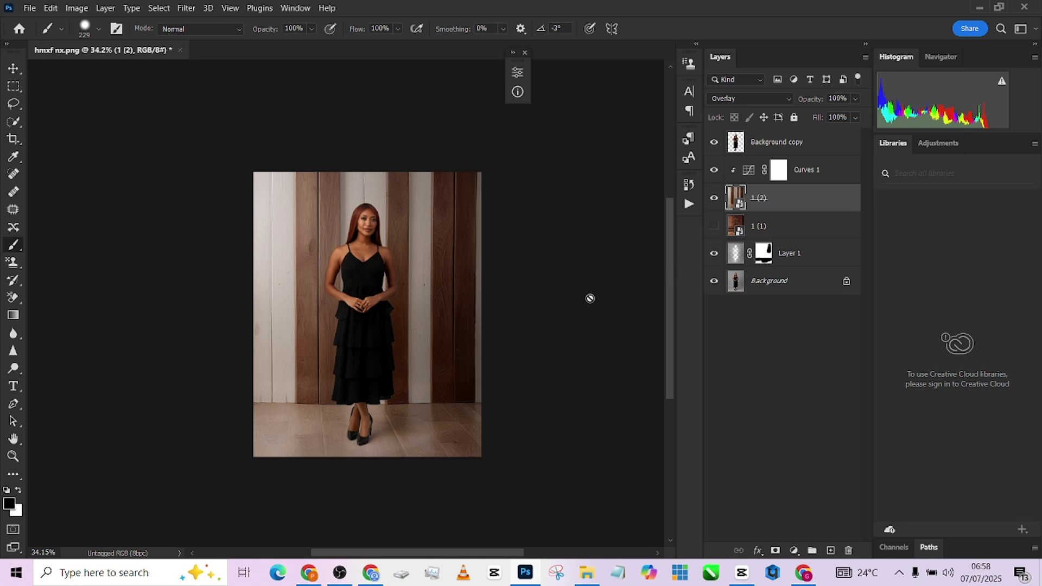
pyautogui.click(714, 211)
pyautogui.click(714, 235)
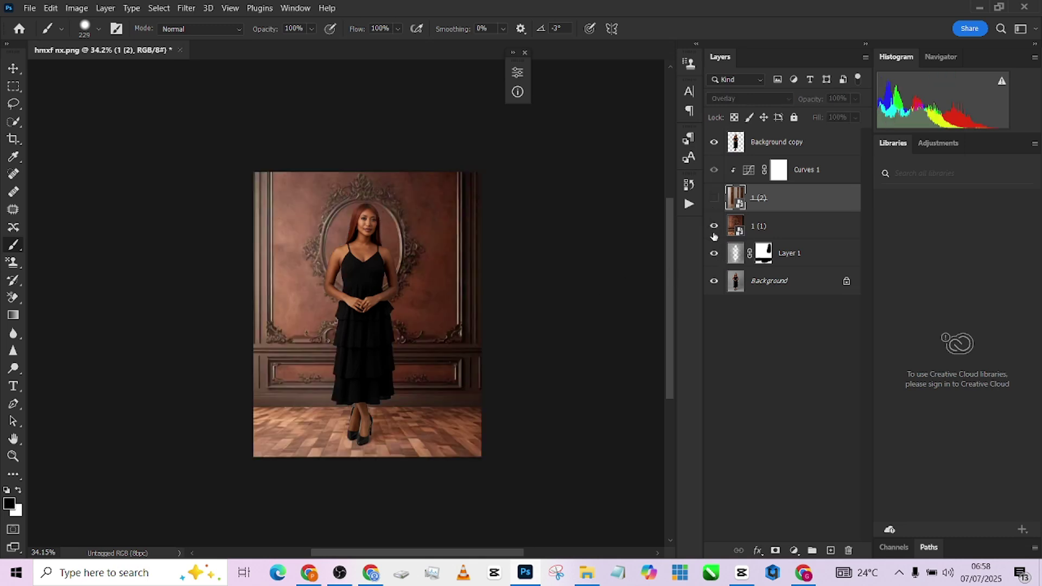
pyautogui.click(714, 232)
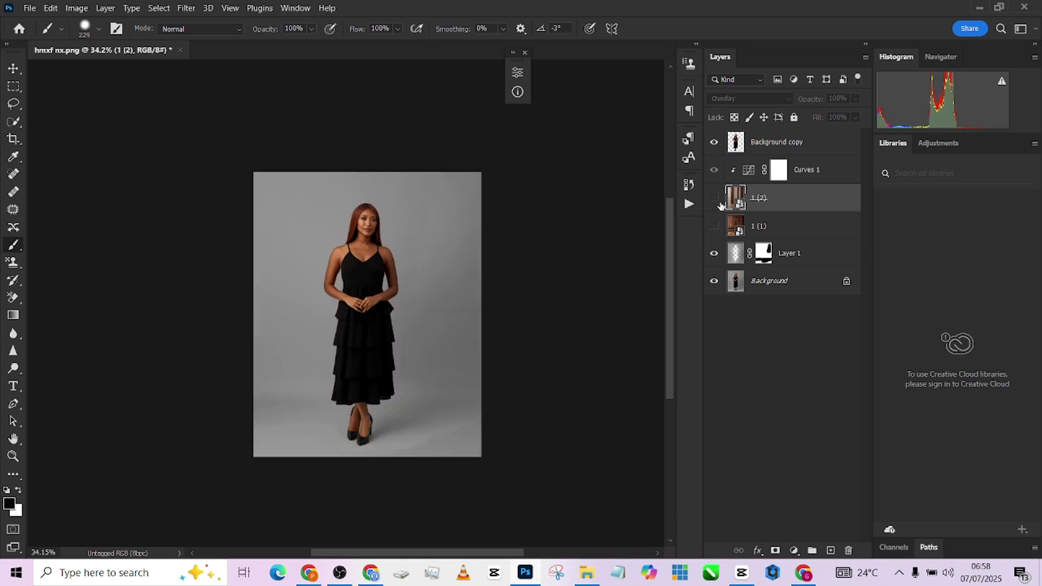
pyautogui.click(718, 201)
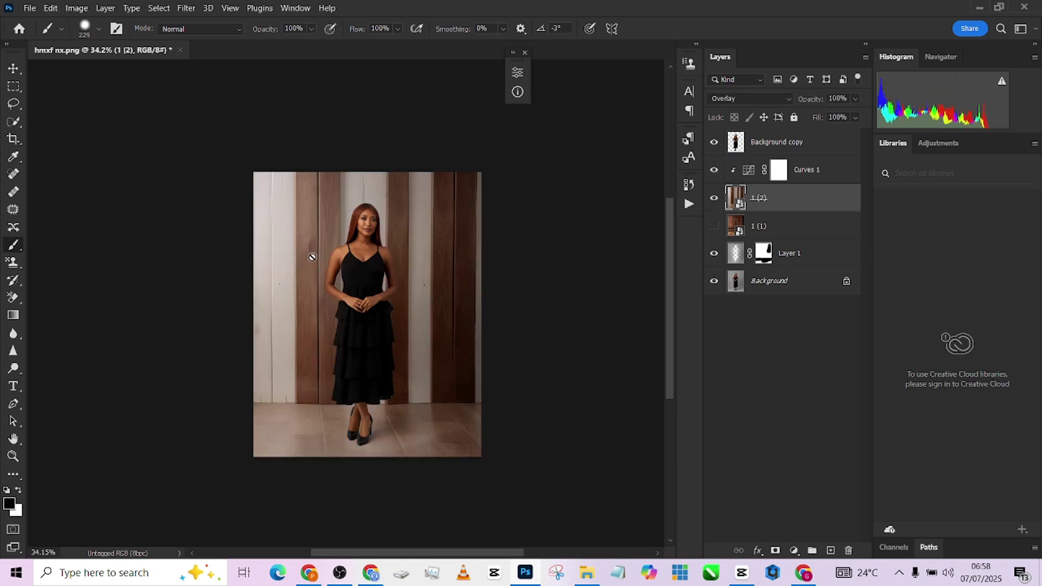
pyautogui.keyDown('alt'); pyautogui.click(715, 281); pyautogui.keyUp('alt')
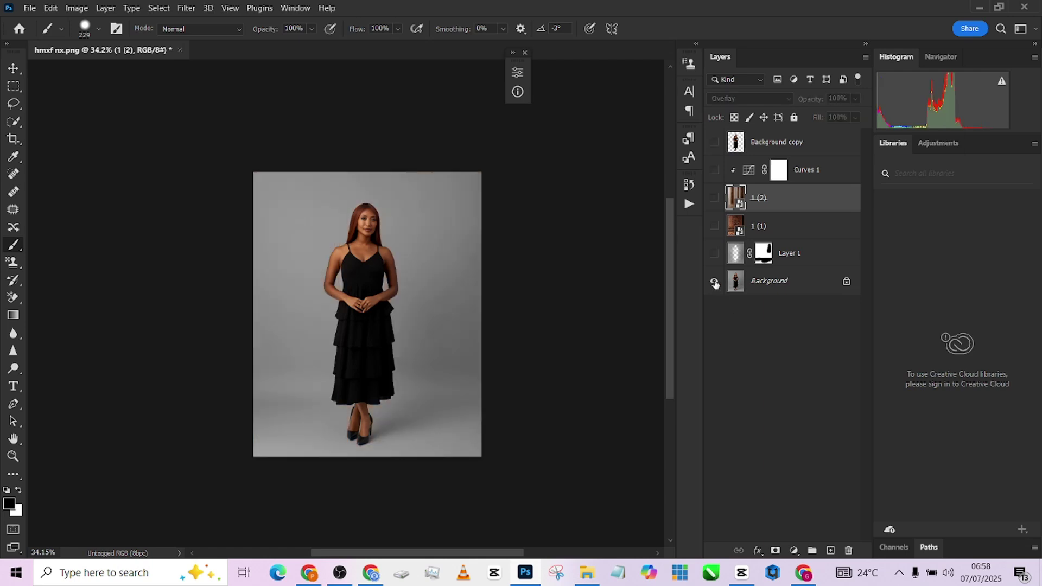
pyautogui.keyDown('alt'); pyautogui.click(715, 282); pyautogui.keyUp('alt')
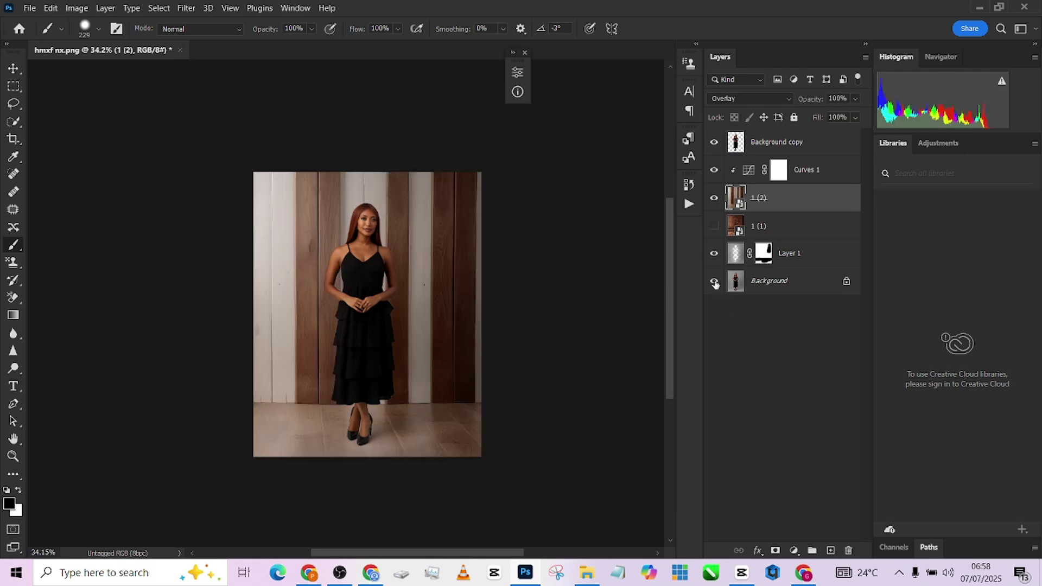